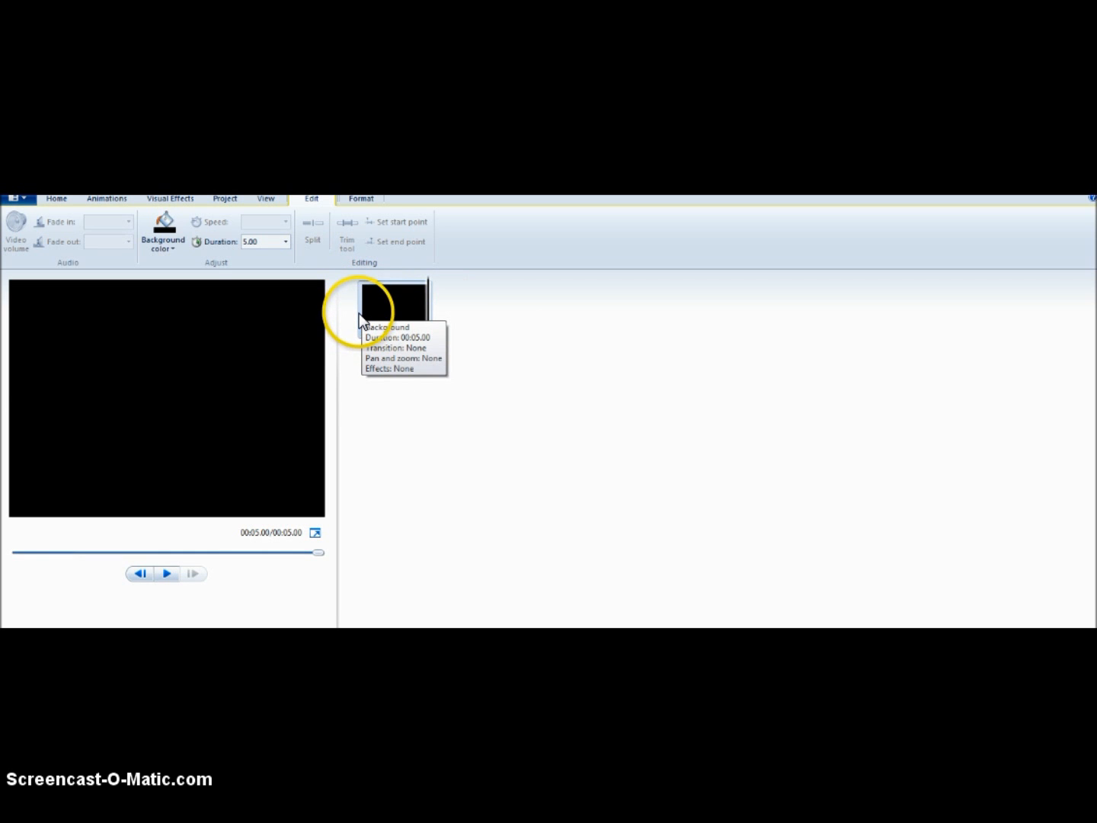
pyautogui.click(359, 314)
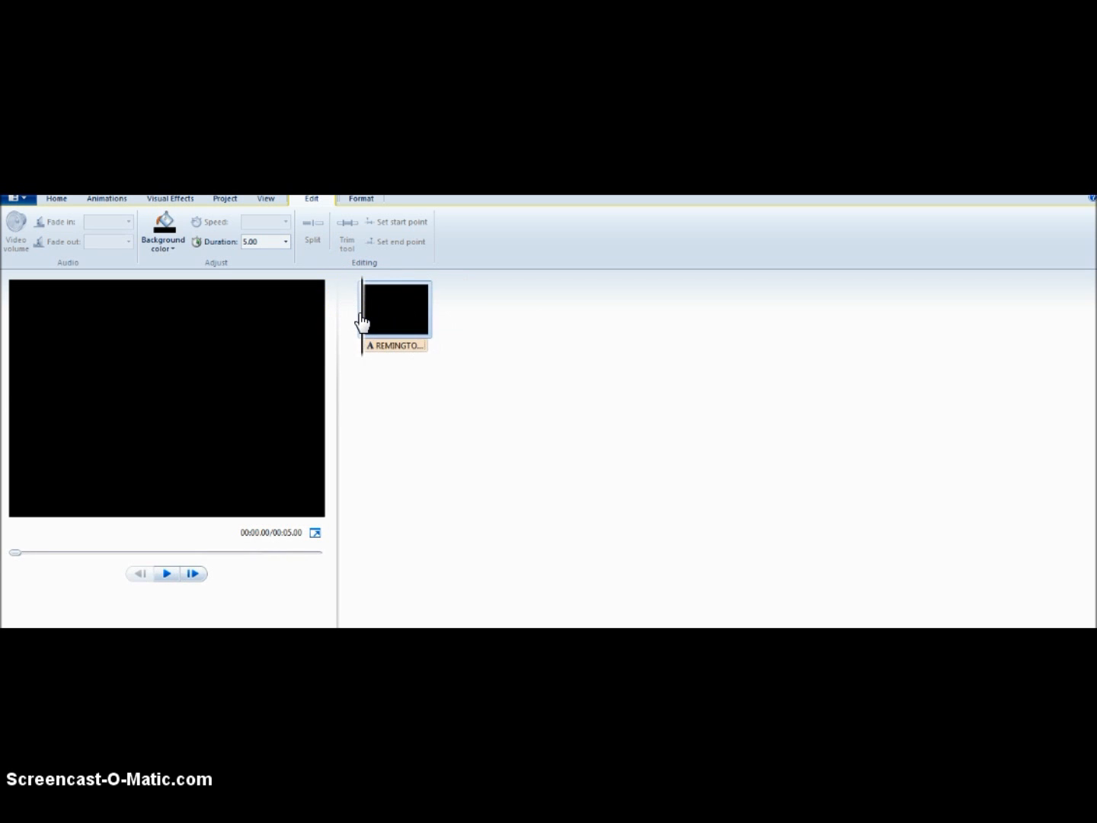
pyautogui.rightClick(359, 313)
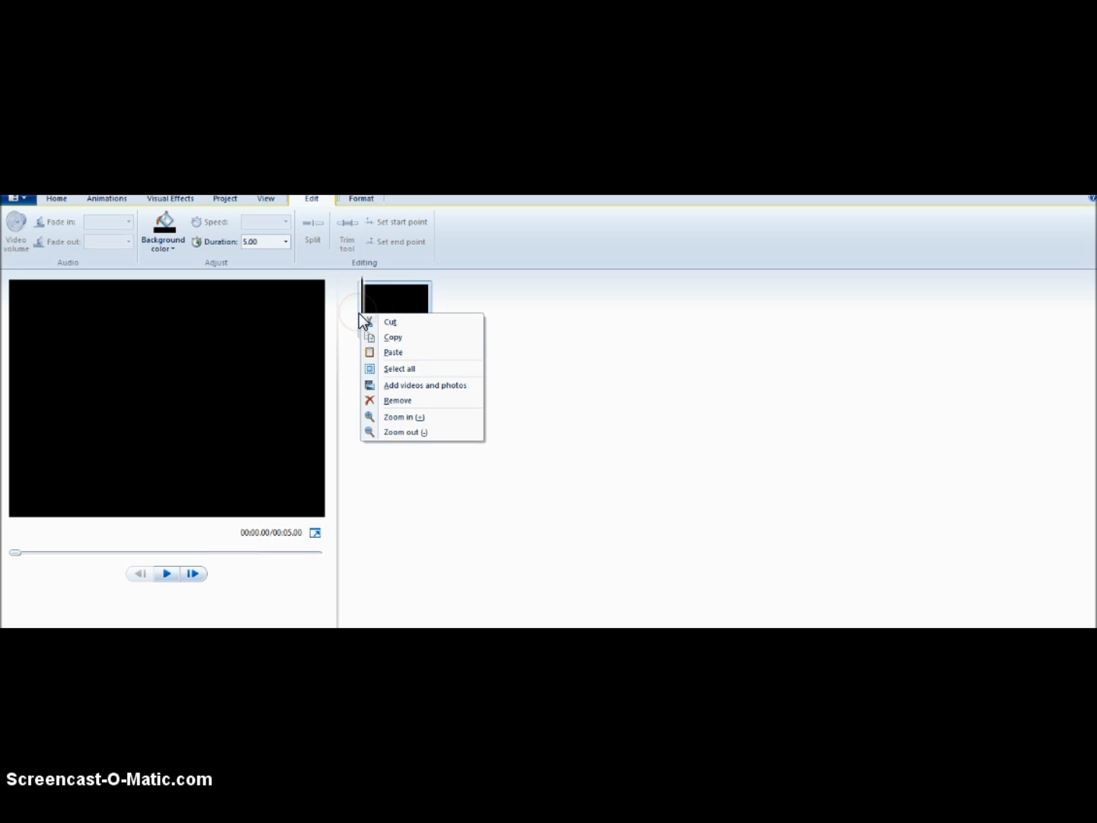
pyautogui.click(409, 385)
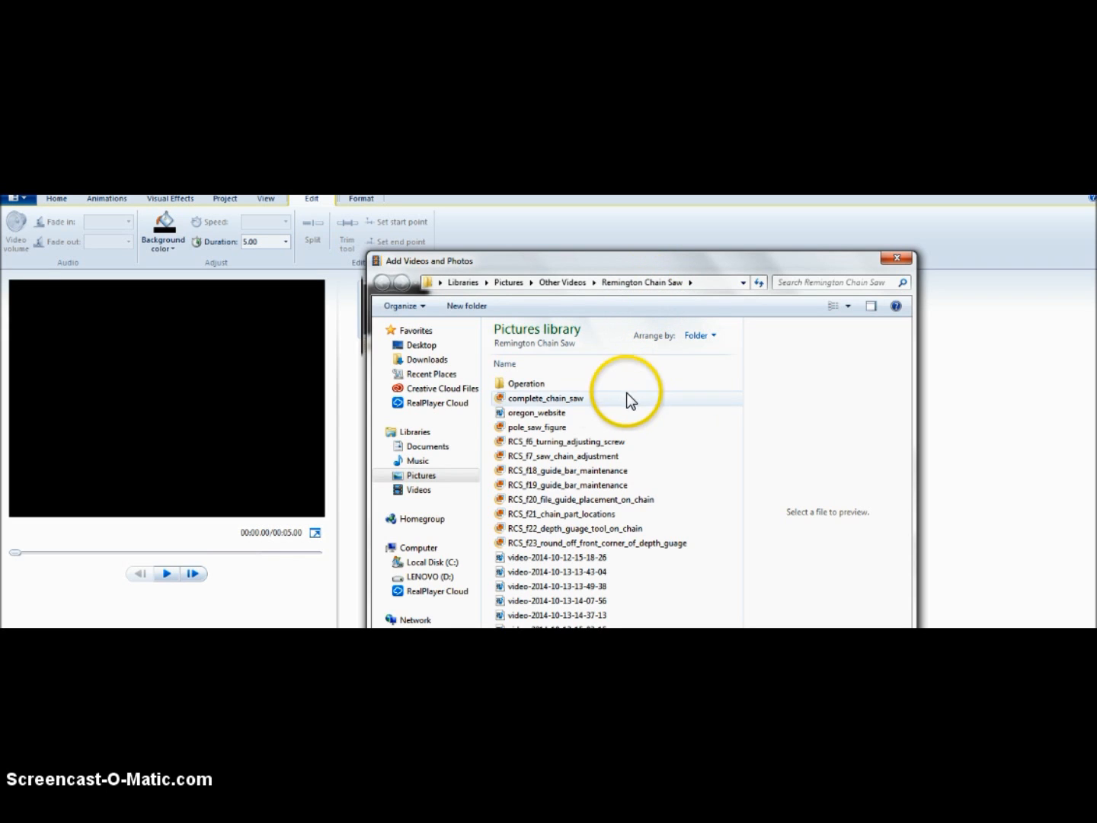
pyautogui.doubleClick(499, 385)
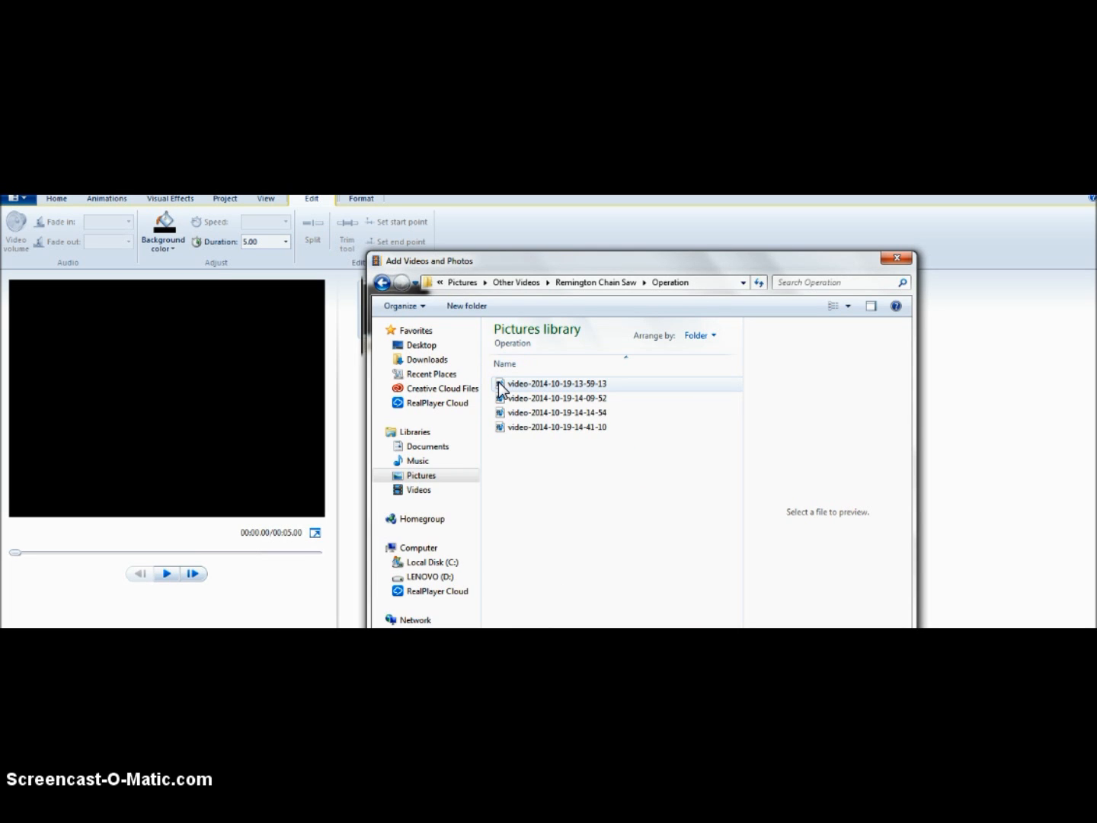
pyautogui.doubleClick(499, 385)
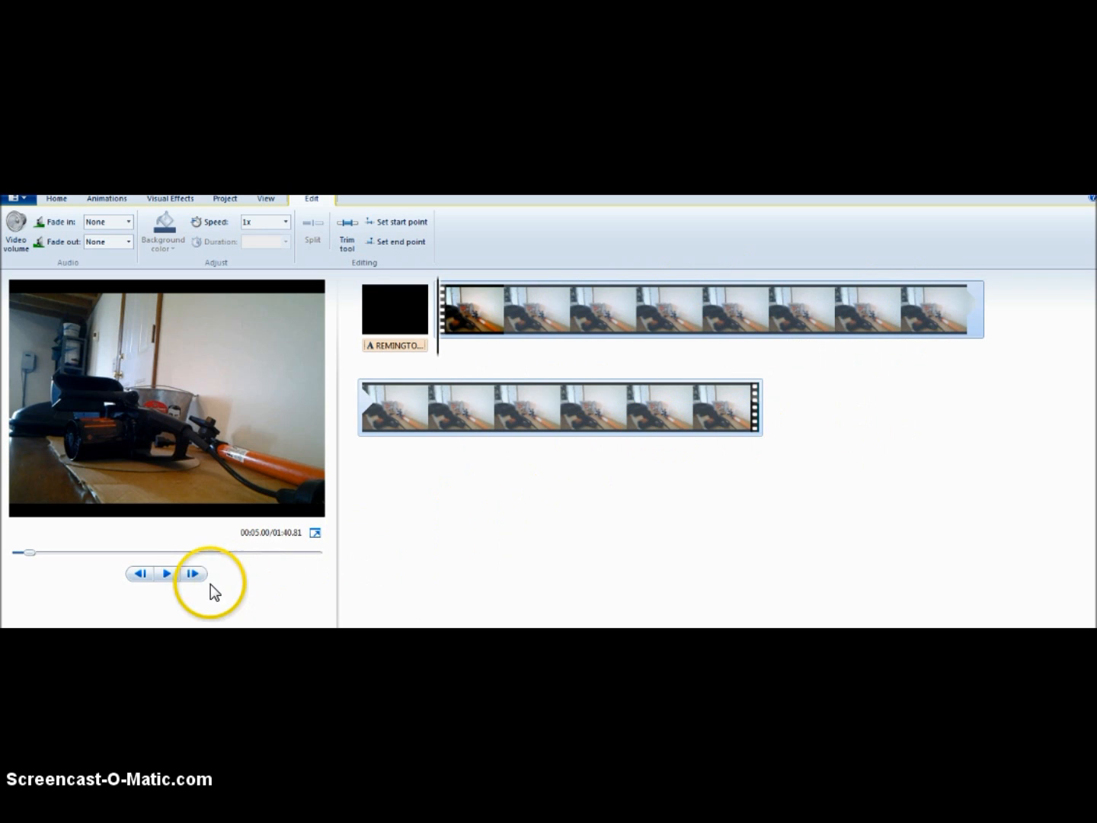
# Play the added chain saw clip up to 16.51 s and insert a caption at that point
pyautogui.click(166, 573)
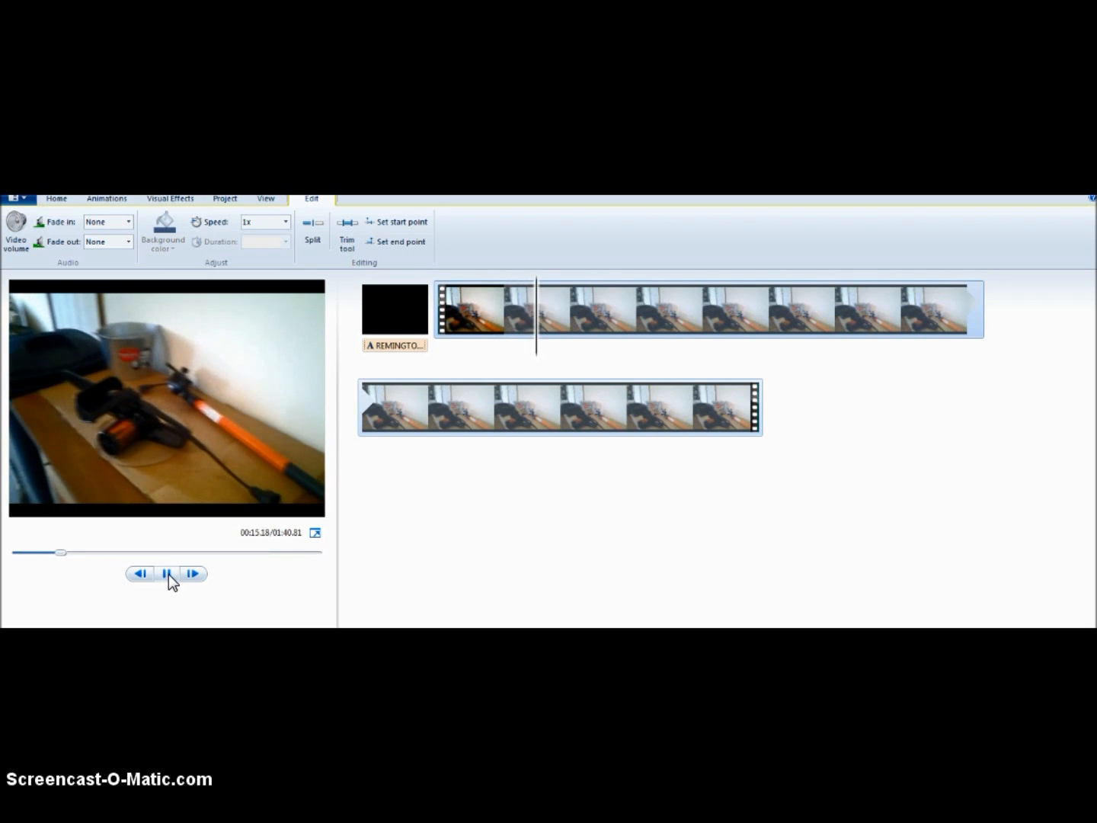
pyautogui.click(168, 573)
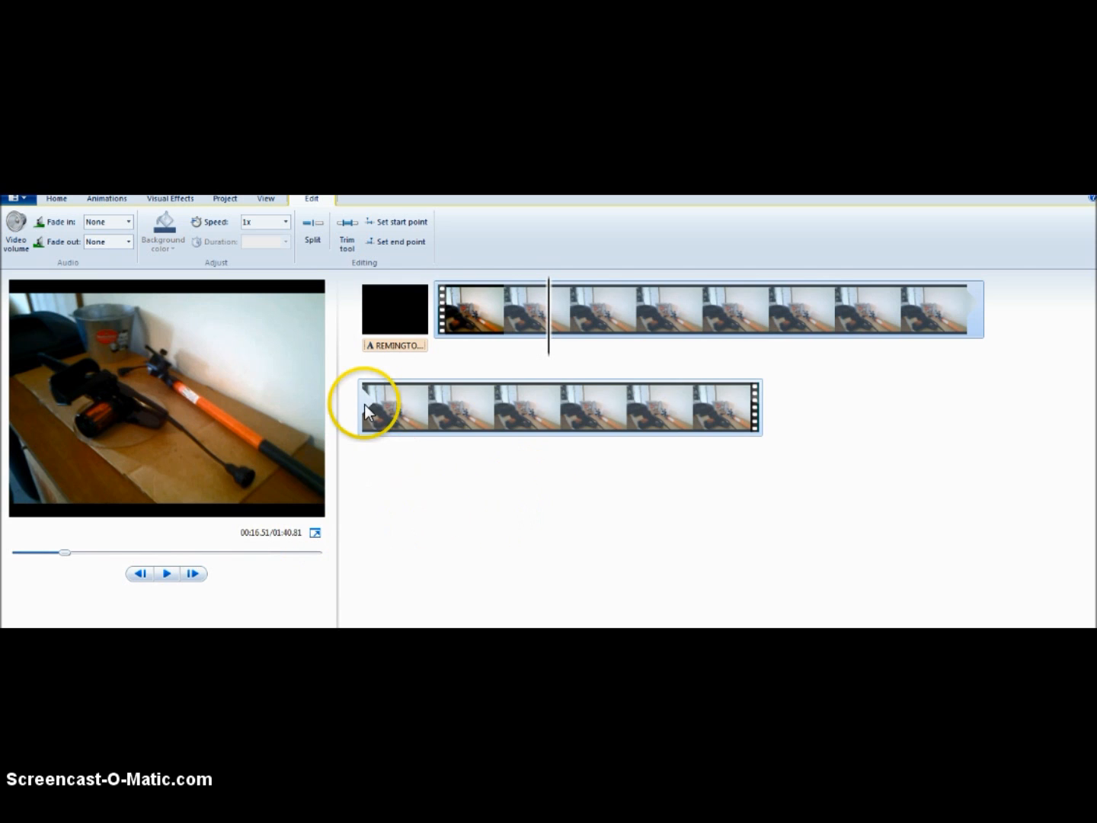
pyautogui.click(56, 200)
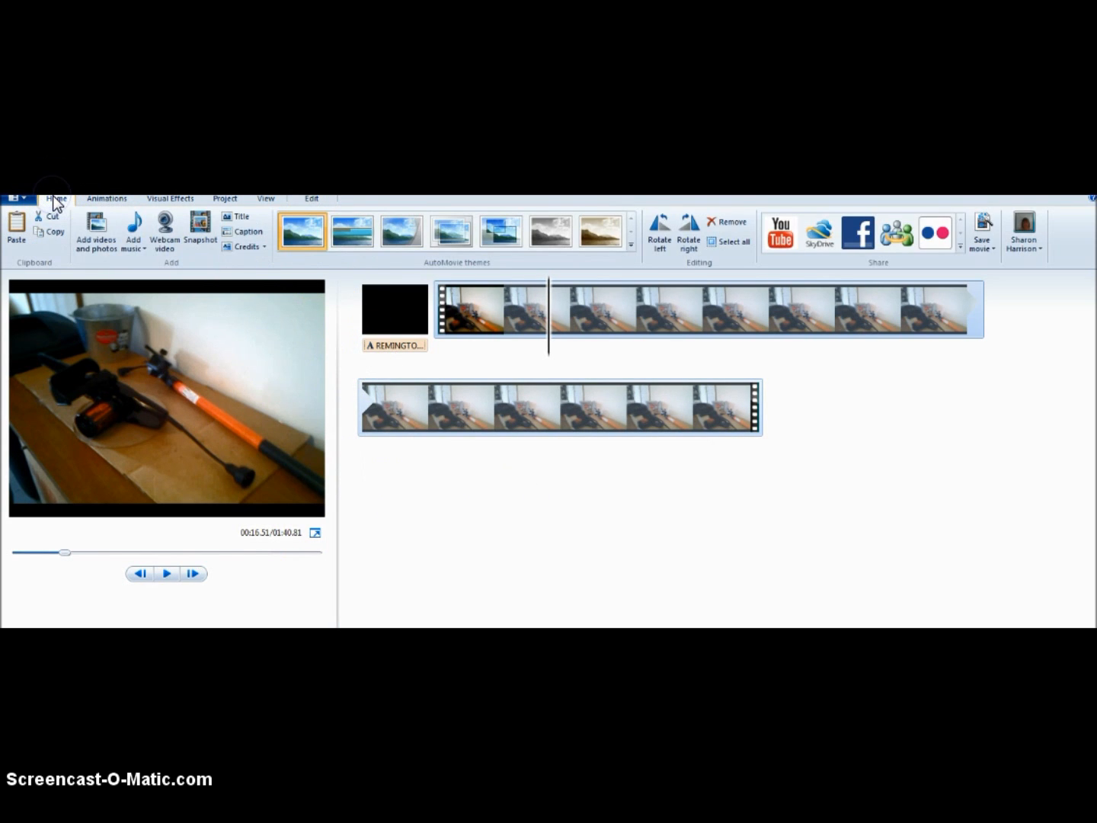
pyautogui.click(246, 231)
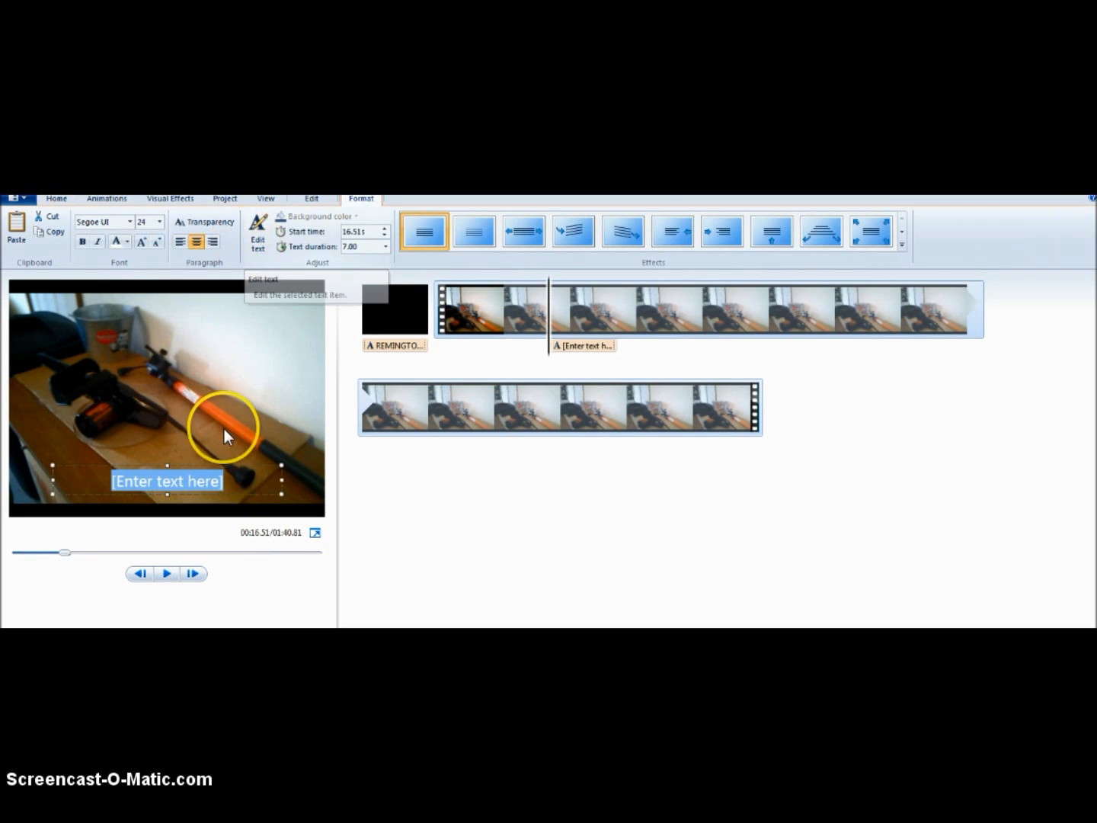
# Make the caption's placeholder text bold and vibrant red, leaving the whole placeholder selected
pyautogui.click(111, 483)
pyautogui.moveTo(111, 483); pyautogui.dragTo(230, 471)
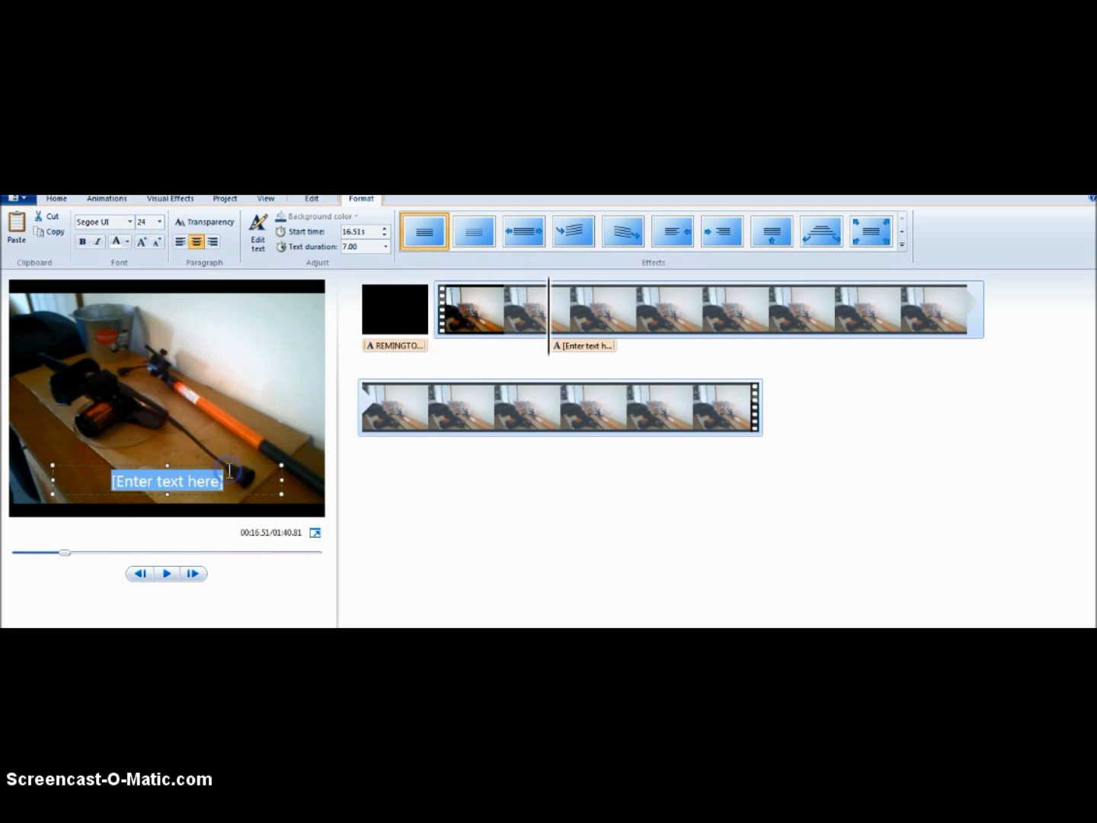
pyautogui.click(83, 239)
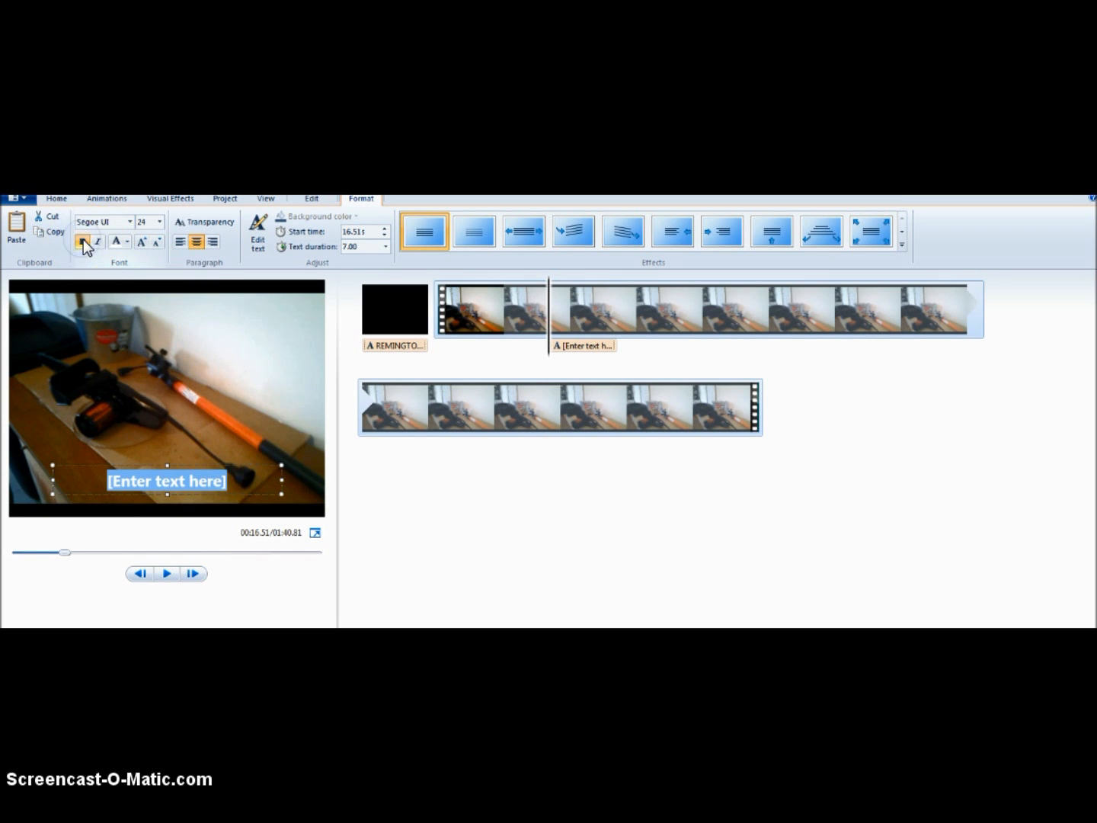
pyautogui.click(127, 244)
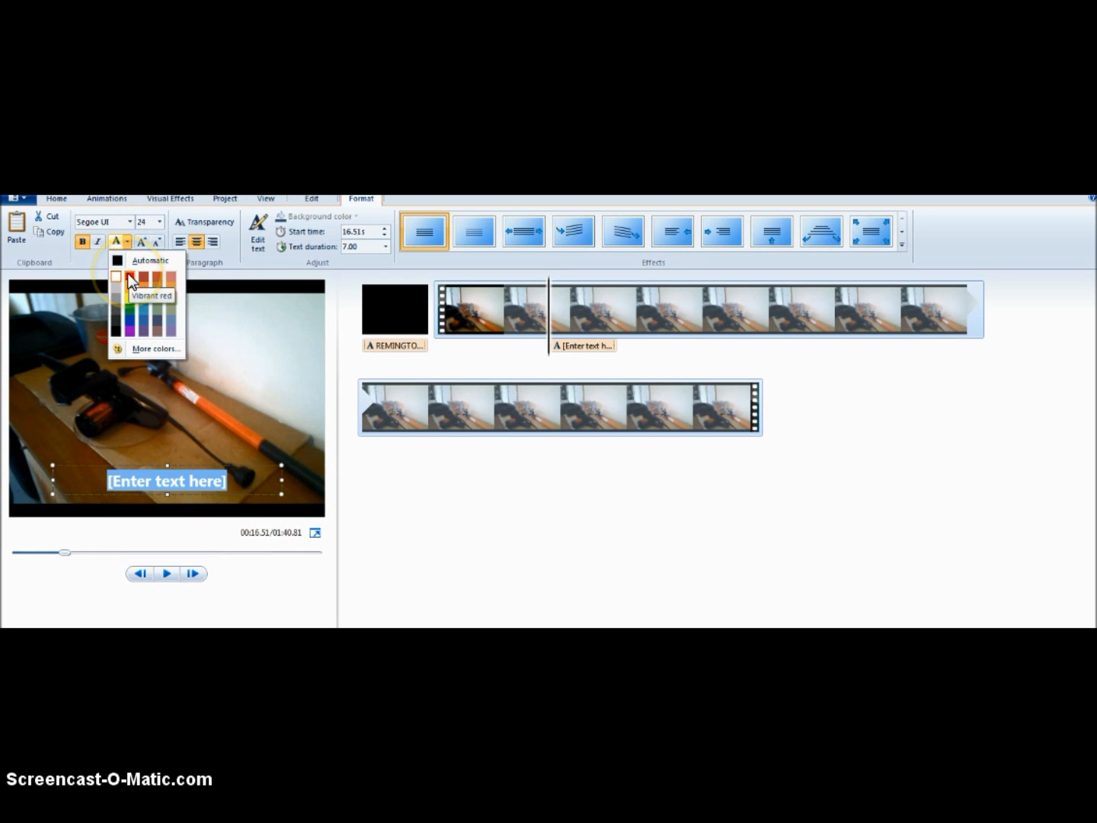
pyautogui.click(129, 276)
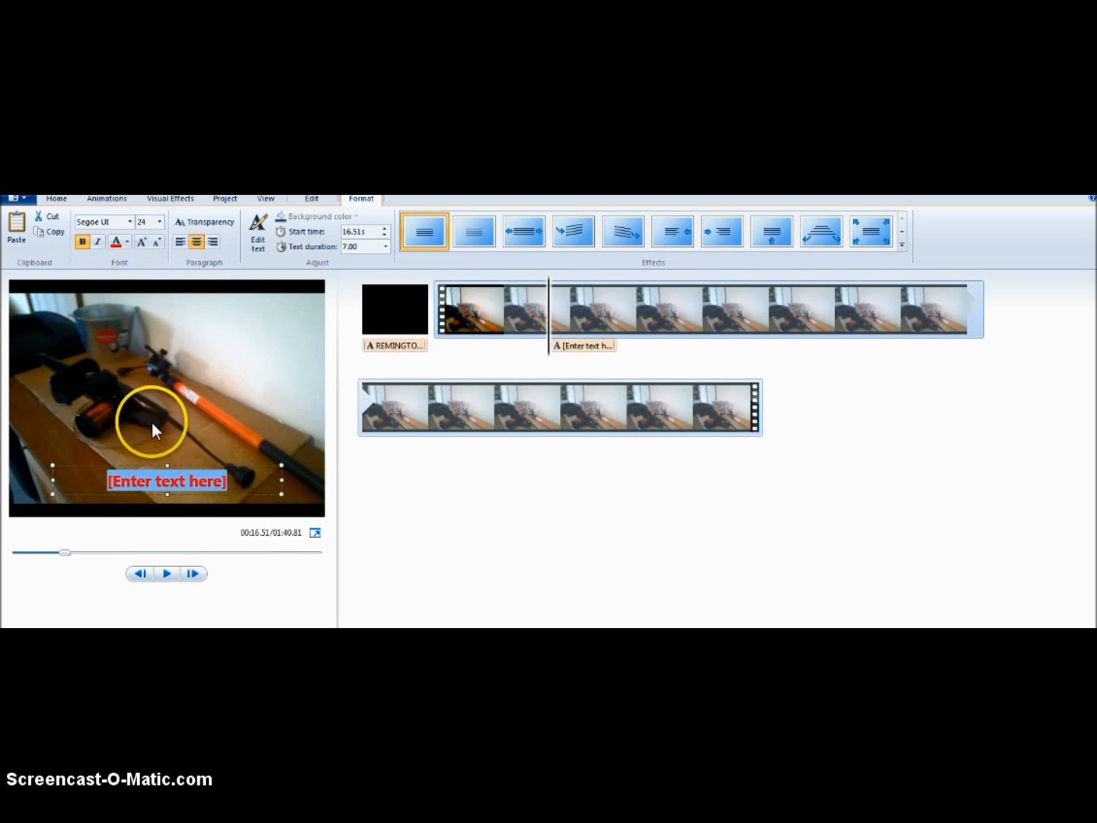
pyautogui.click(106, 484)
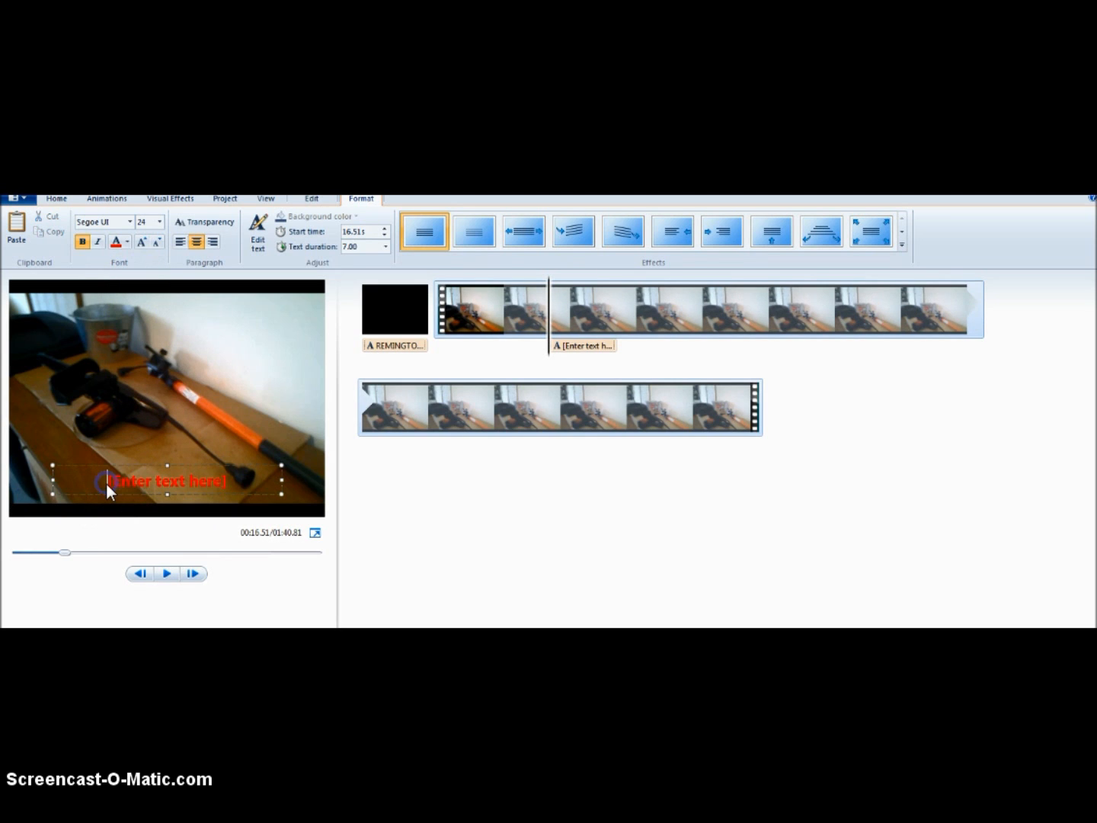
pyautogui.moveTo(107, 483); pyautogui.dragTo(242, 474)
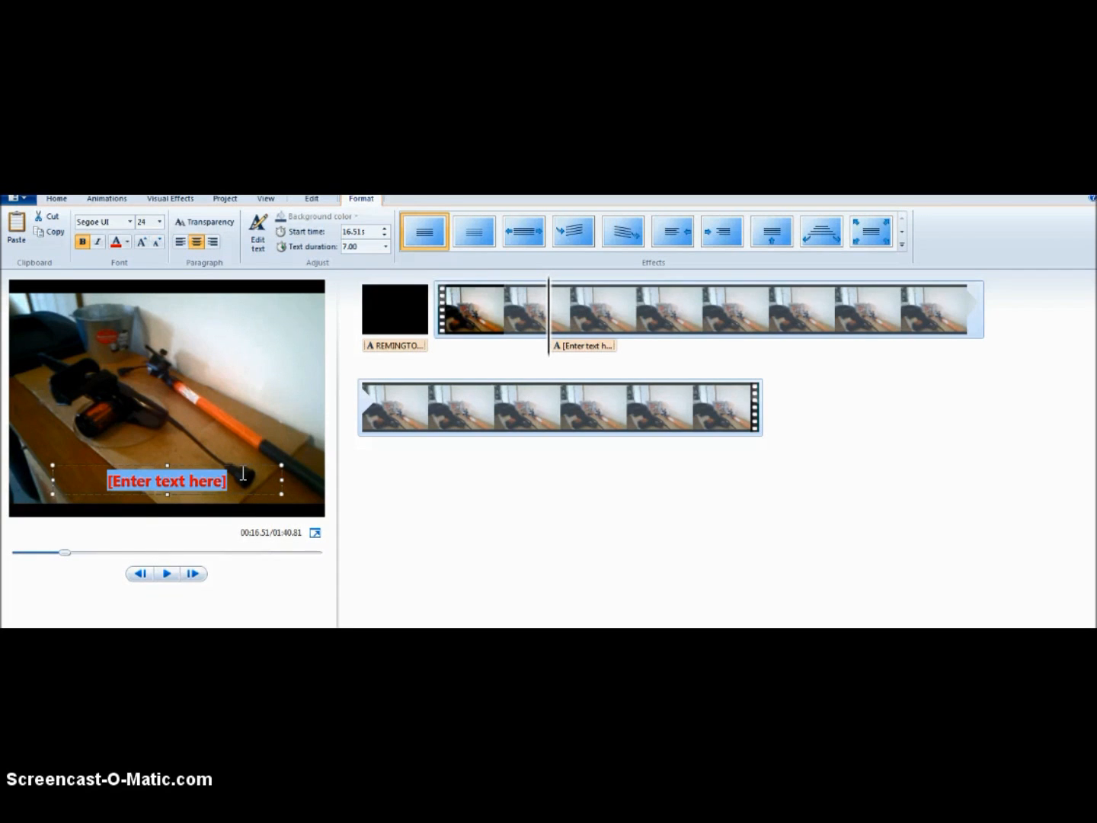
pyautogui.write('tH')
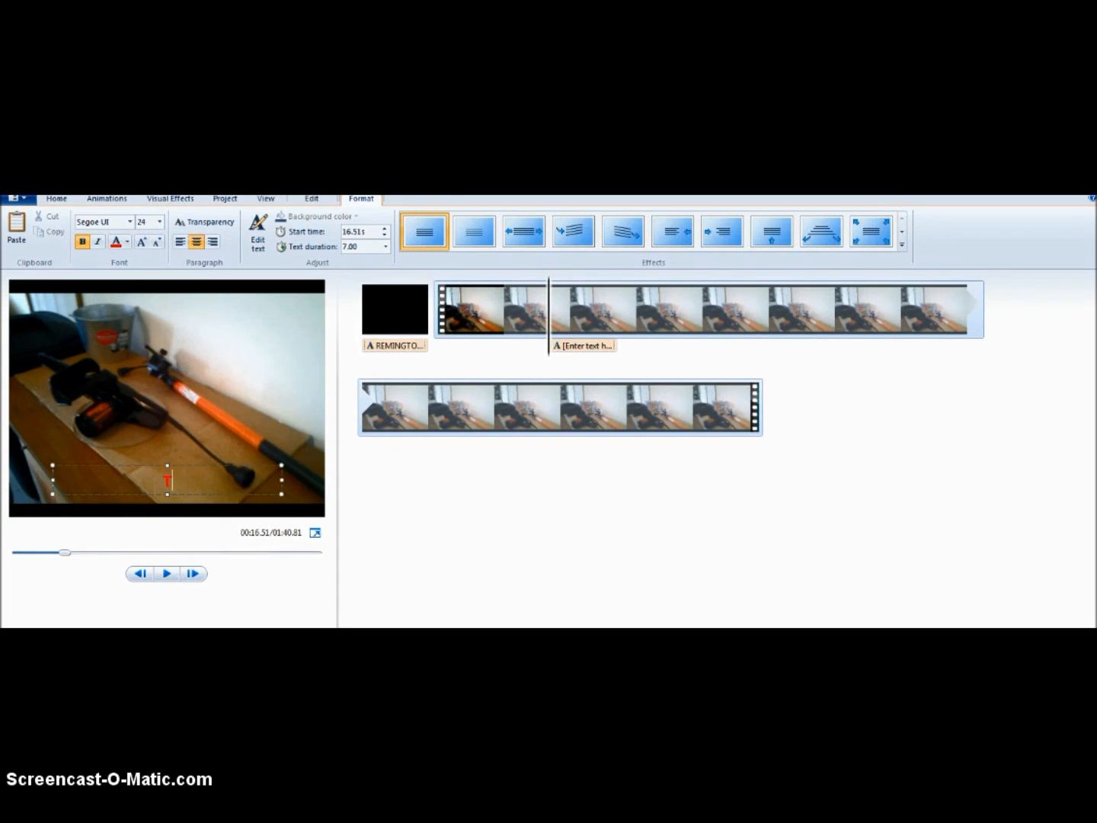
pyautogui.write('he')
pyautogui.write(' units a')
pyautogui.write('re ')
pyautogui.write('not')
pyautogui.press('BackSpace')
pyautogui.press('BackSpace')
pyautogui.press('BackSpace')
pyautogui.press('BackSpace')
pyautogui.press('BackSpace')
pyautogui.press('BackSpace')
pyautogui.press('BackSpace')
pyautogui.press('BackSpace')
pyautogui.press('BackSpace')
pyautogui.press('BackSpace')
pyautogui.press('BackSpace')
pyautogui.press('BackSpace')
pyautogui.press('BackSpace')
pyautogui.press('BackSpace')
pyautogui.press('BackSpace')
pyautogui.press('BackSpace')
pyautogui.press('BackSpace')
# Enter the caption text "I am not showing my power cord in this video." and play the movie through the caption
pyautogui.write('I am not showing my power cord in')
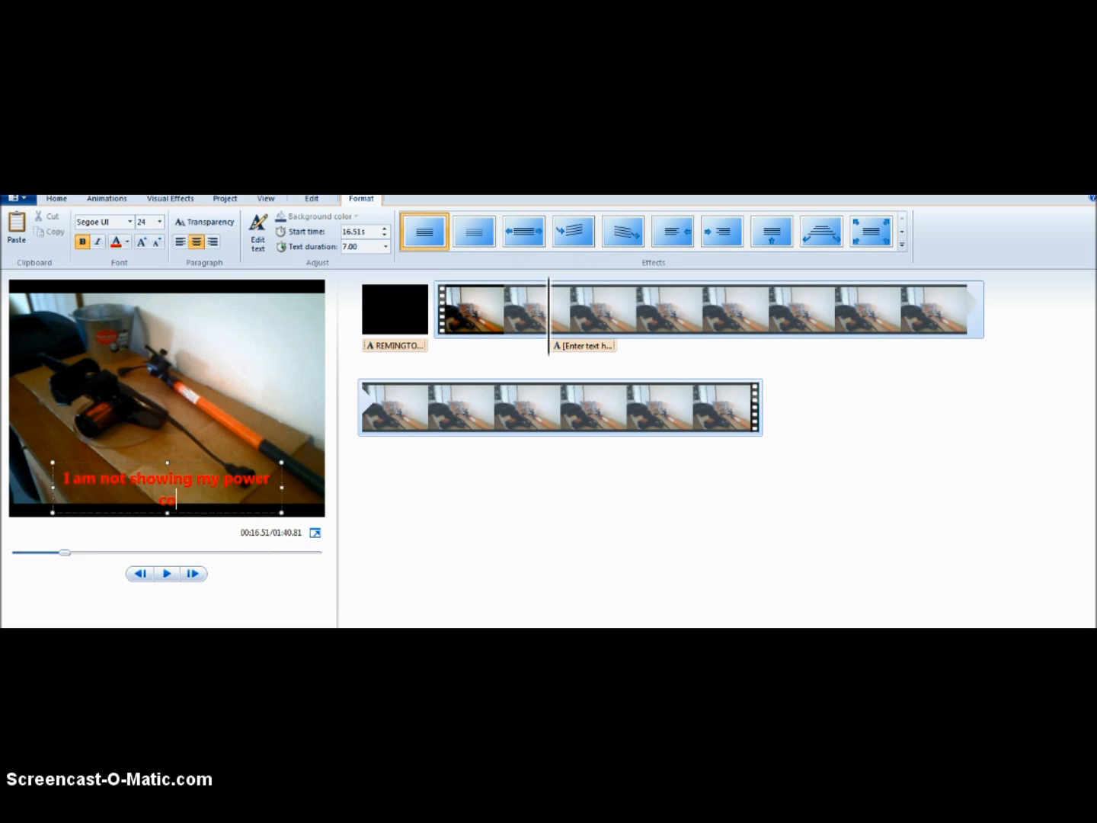
pyautogui.write(' this video.')
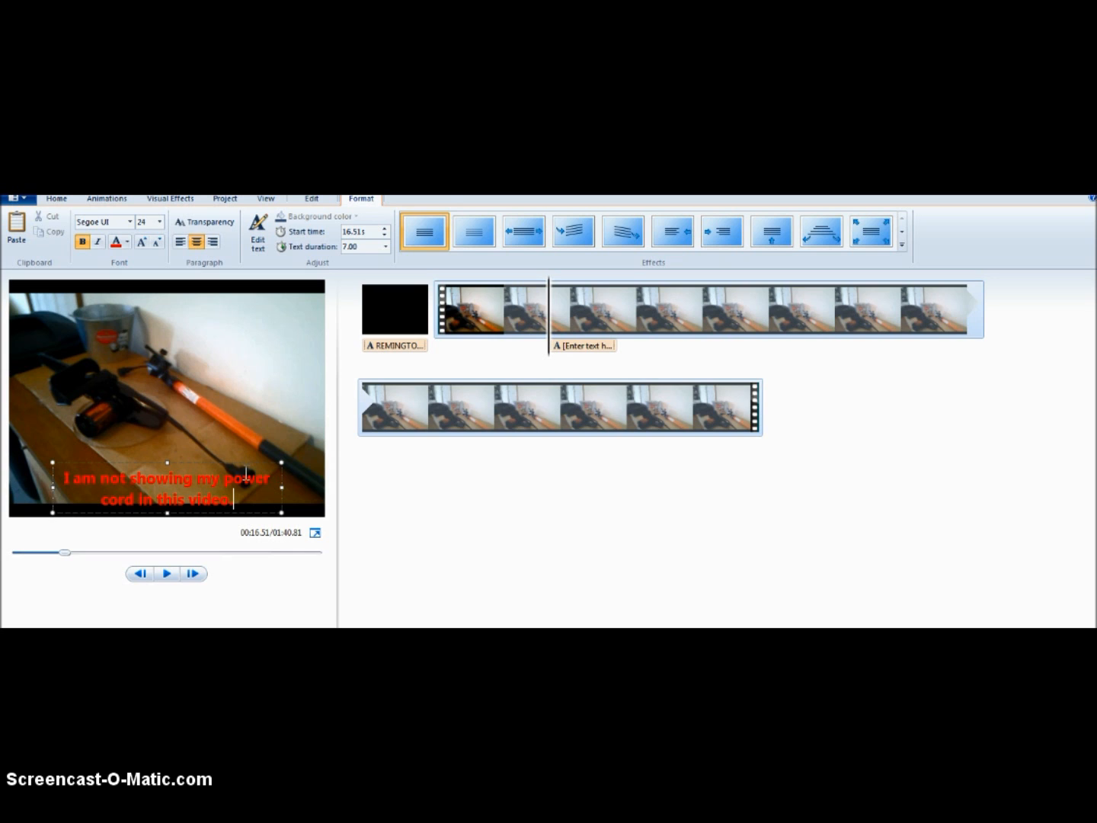
pyautogui.click(166, 574)
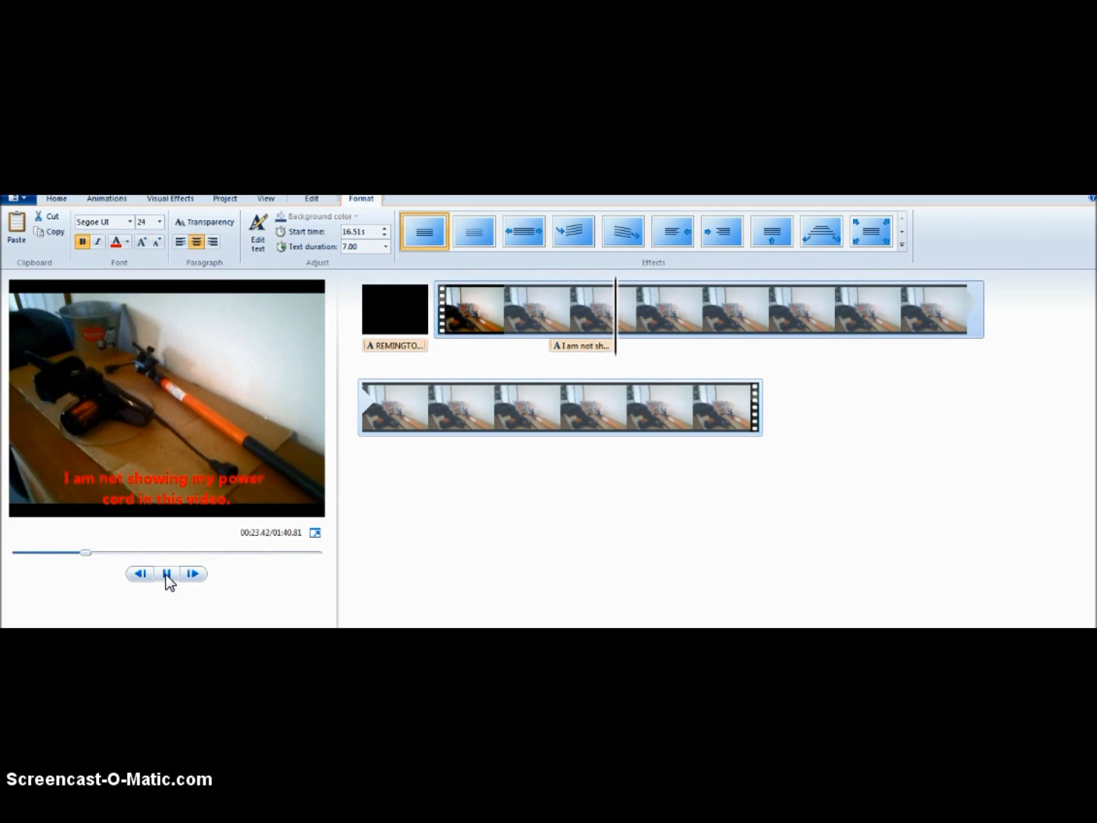
pyautogui.click(166, 574)
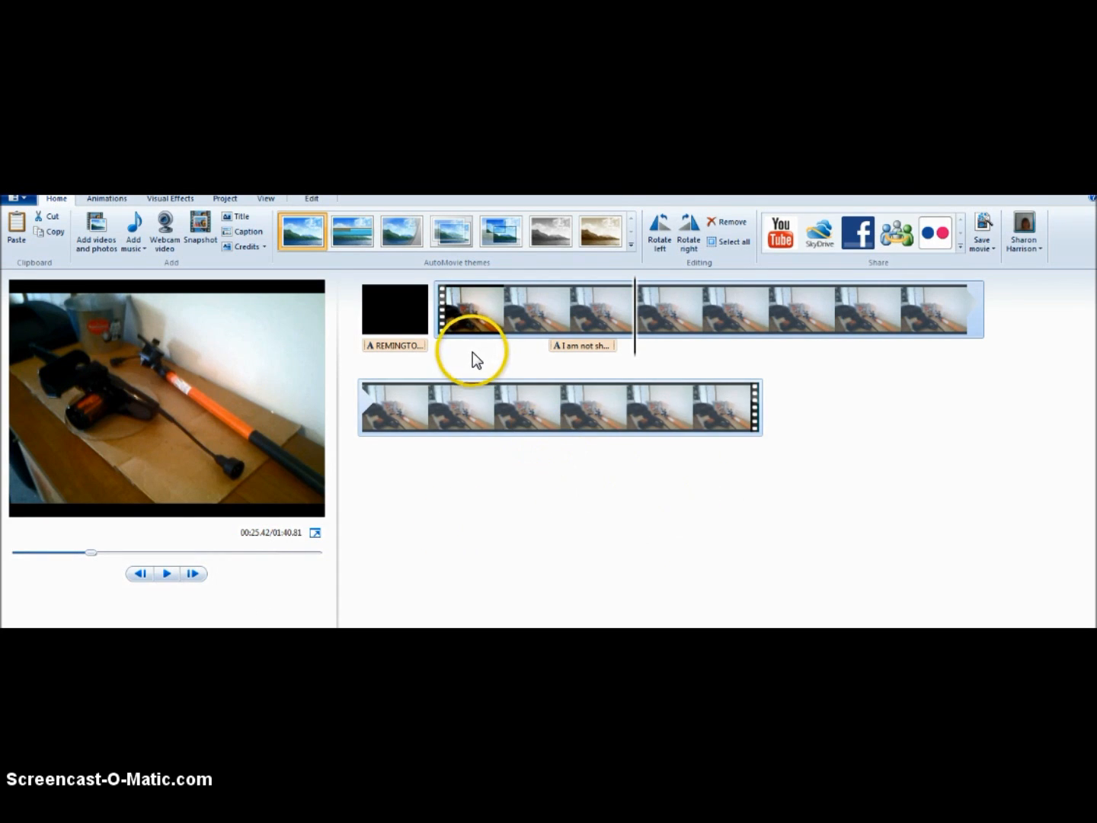
# Add a credits clip at the end of the movie and preview its scrolling text
pyautogui.click(434, 324)
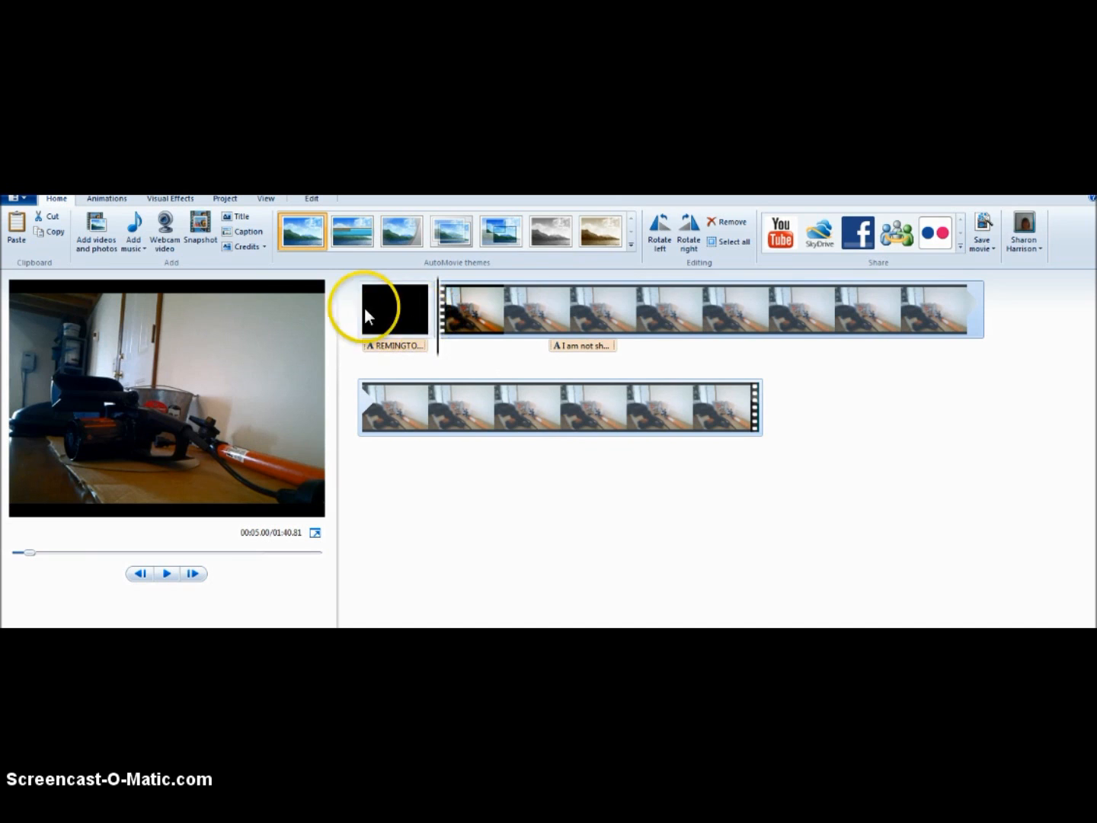
pyautogui.click(244, 245)
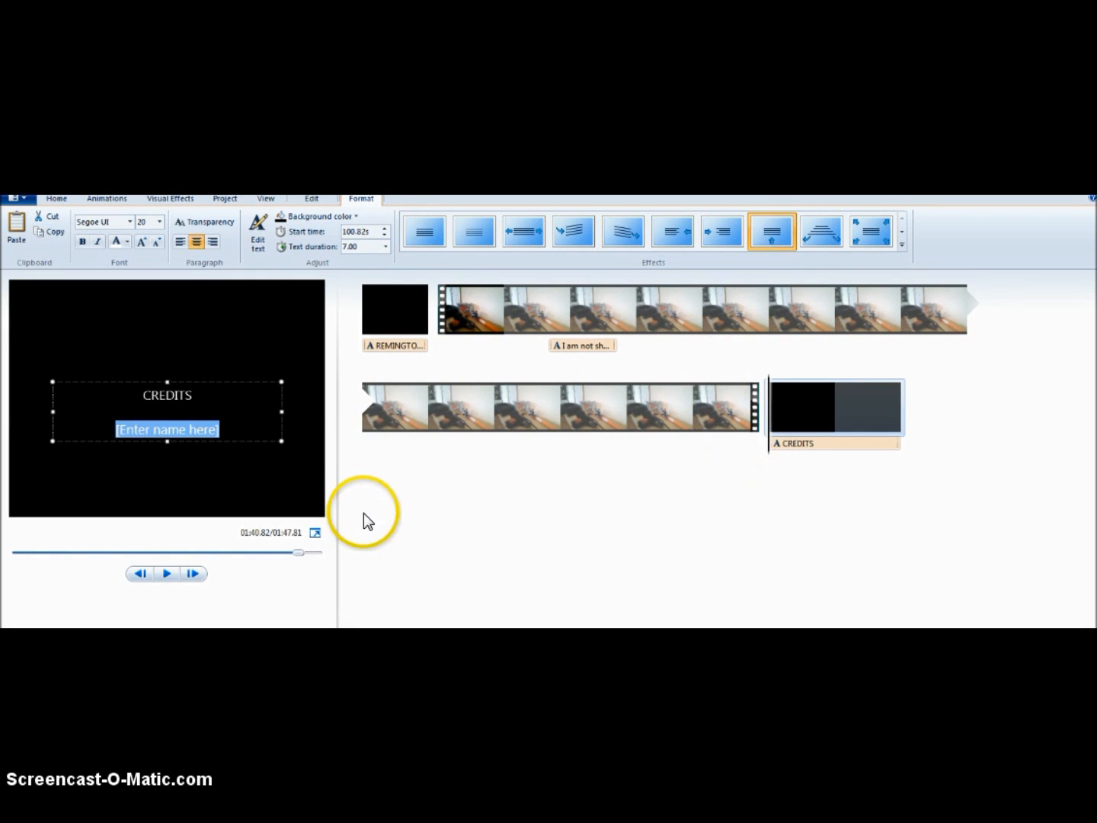
pyautogui.click(117, 427)
pyautogui.moveTo(116, 427); pyautogui.dragTo(262, 420)
pyautogui.click(300, 419)
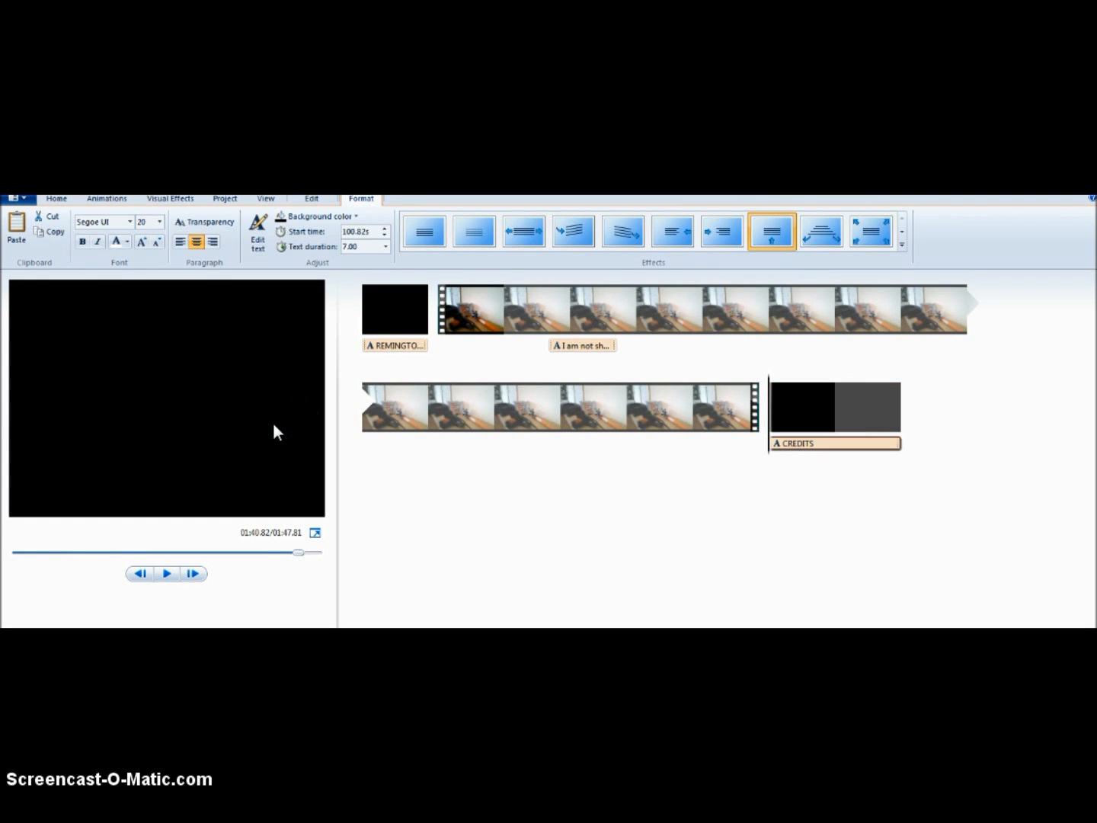
pyautogui.click(168, 573)
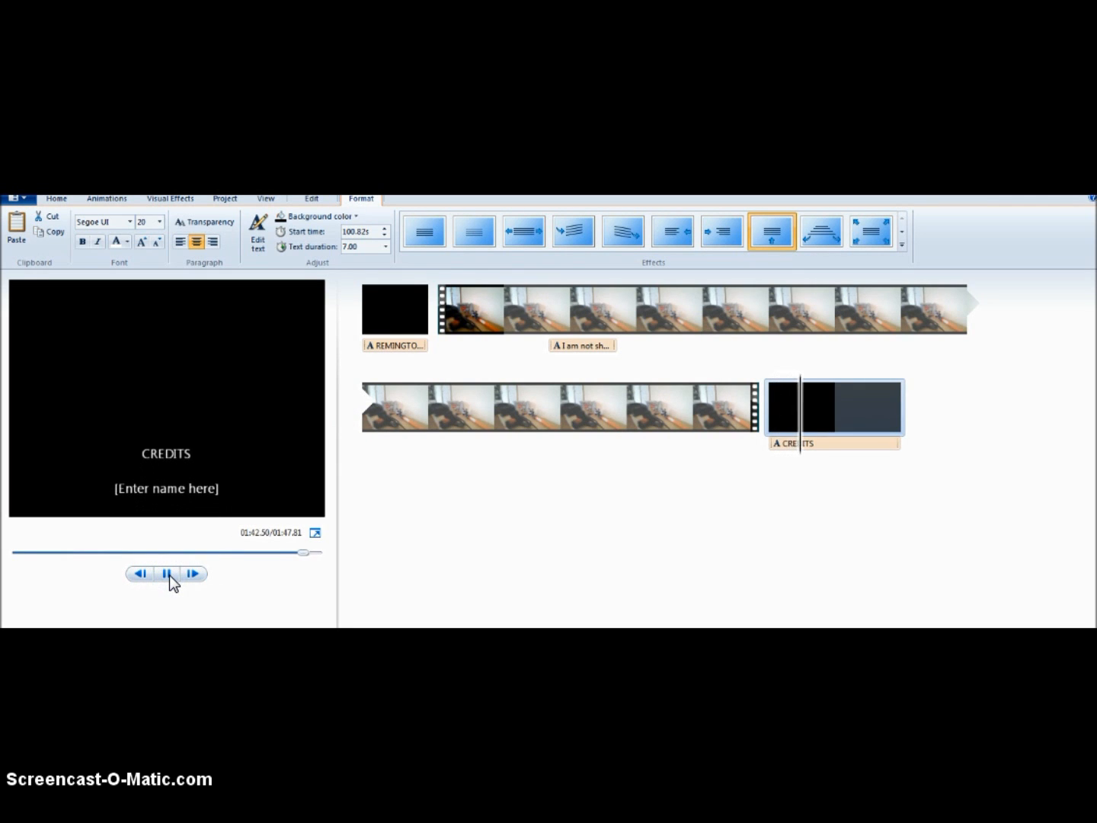
pyautogui.click(170, 574)
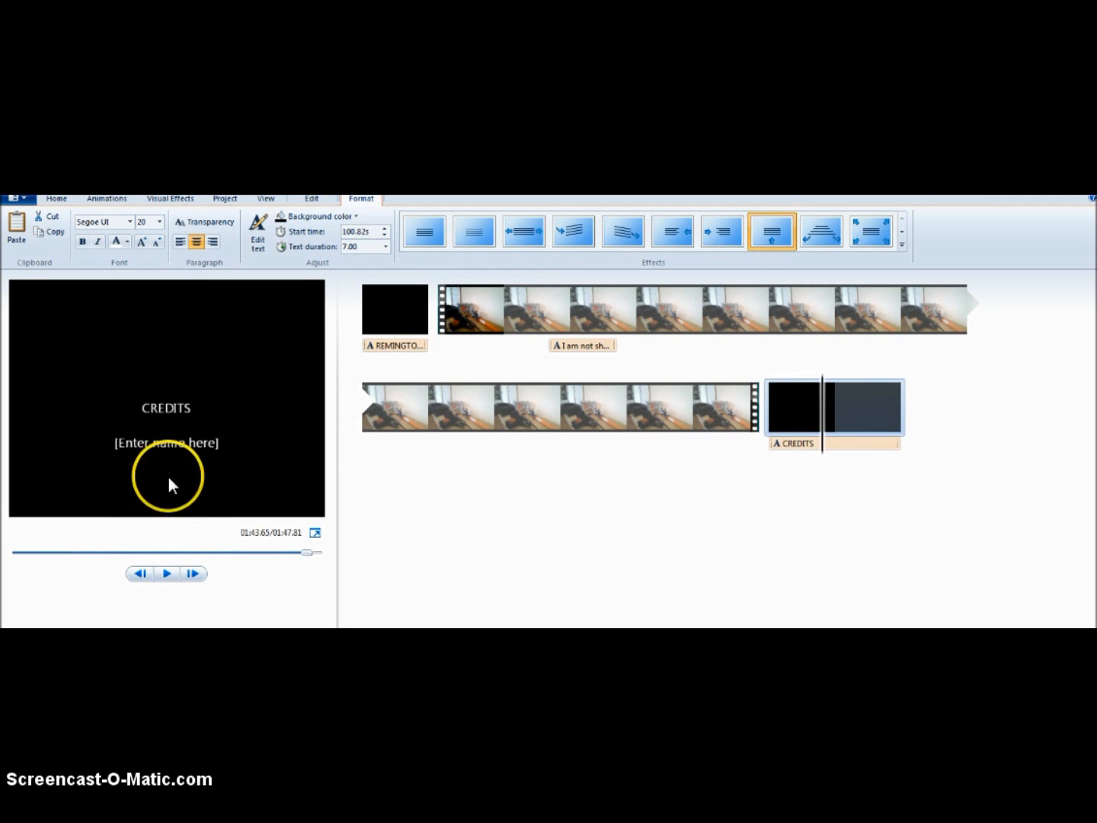
# Replace the name placeholder in the credits with "Filmed with my Samsung Player"
pyautogui.click(170, 445)
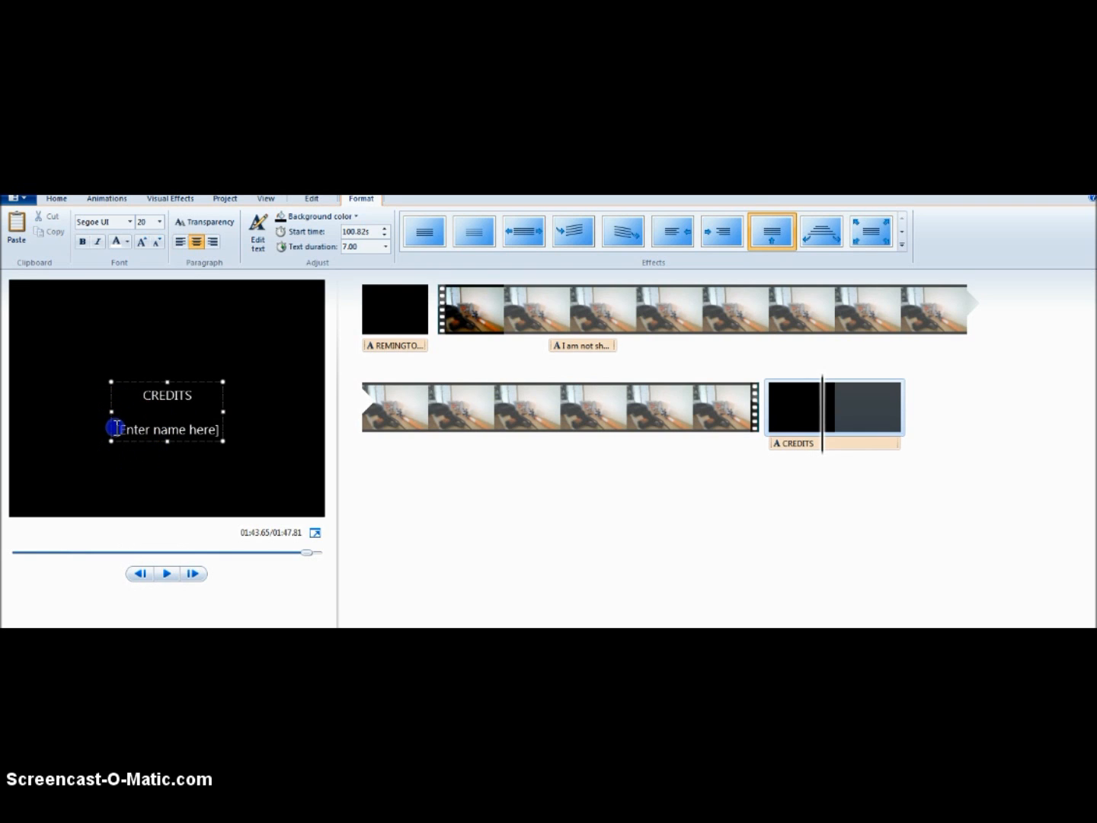
pyautogui.moveTo(115, 429); pyautogui.dragTo(235, 423)
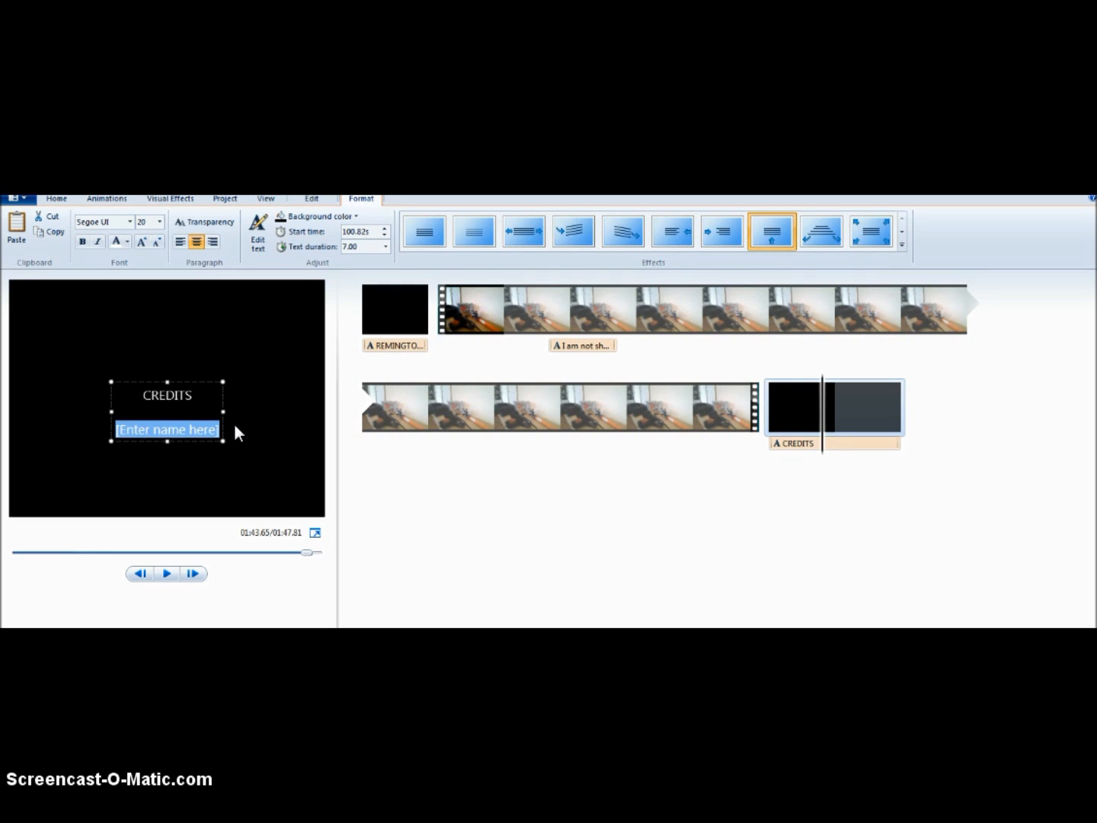
pyautogui.write('Fil')
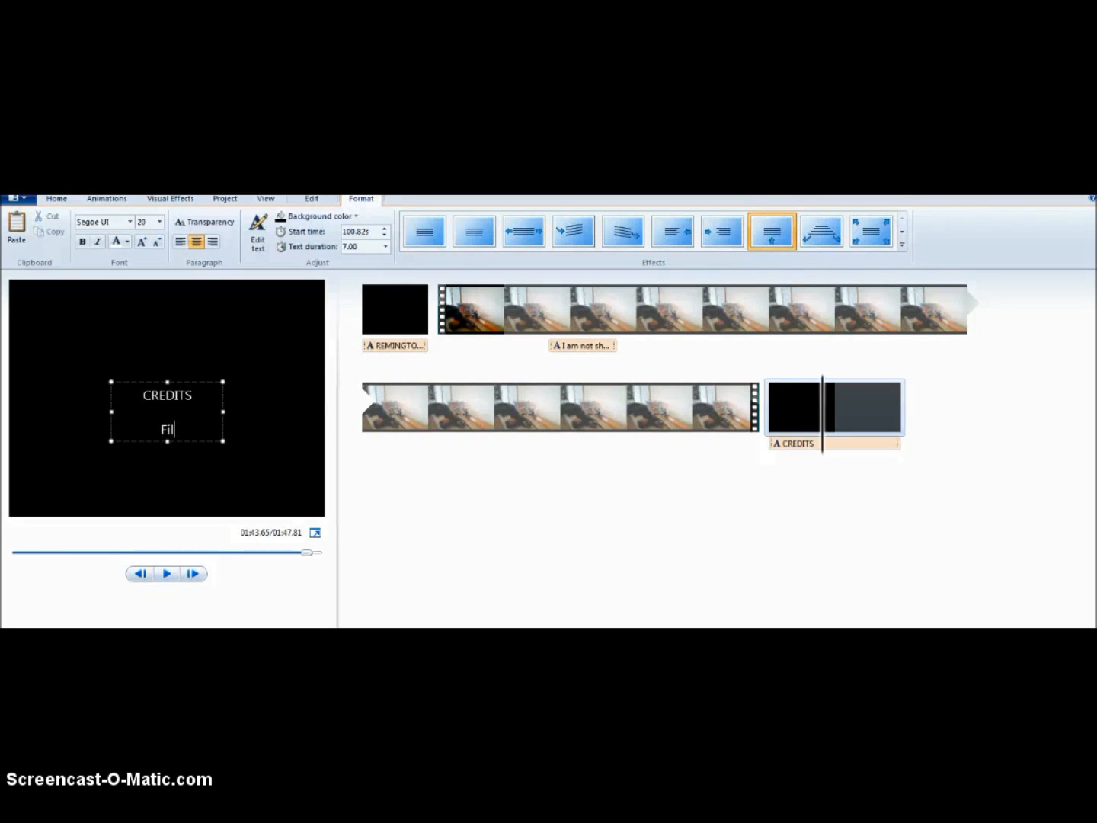
pyautogui.write('med with my Sam')
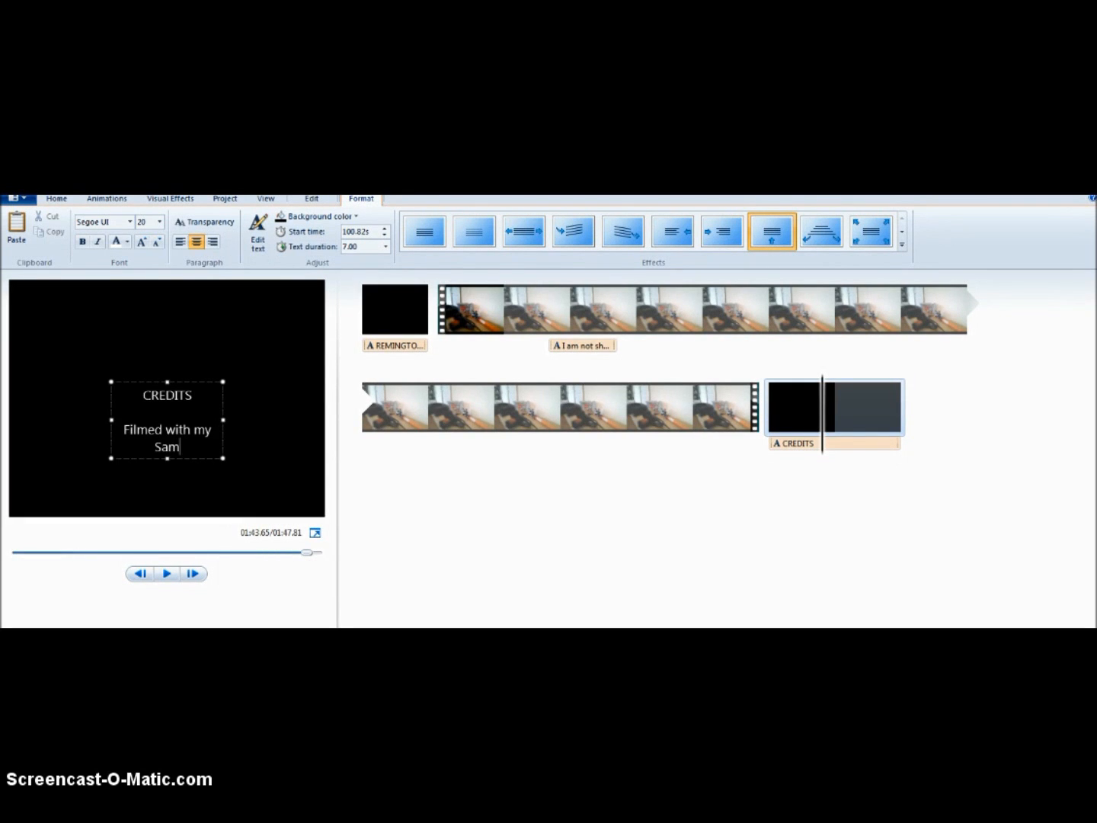
pyautogui.write('sung Player')
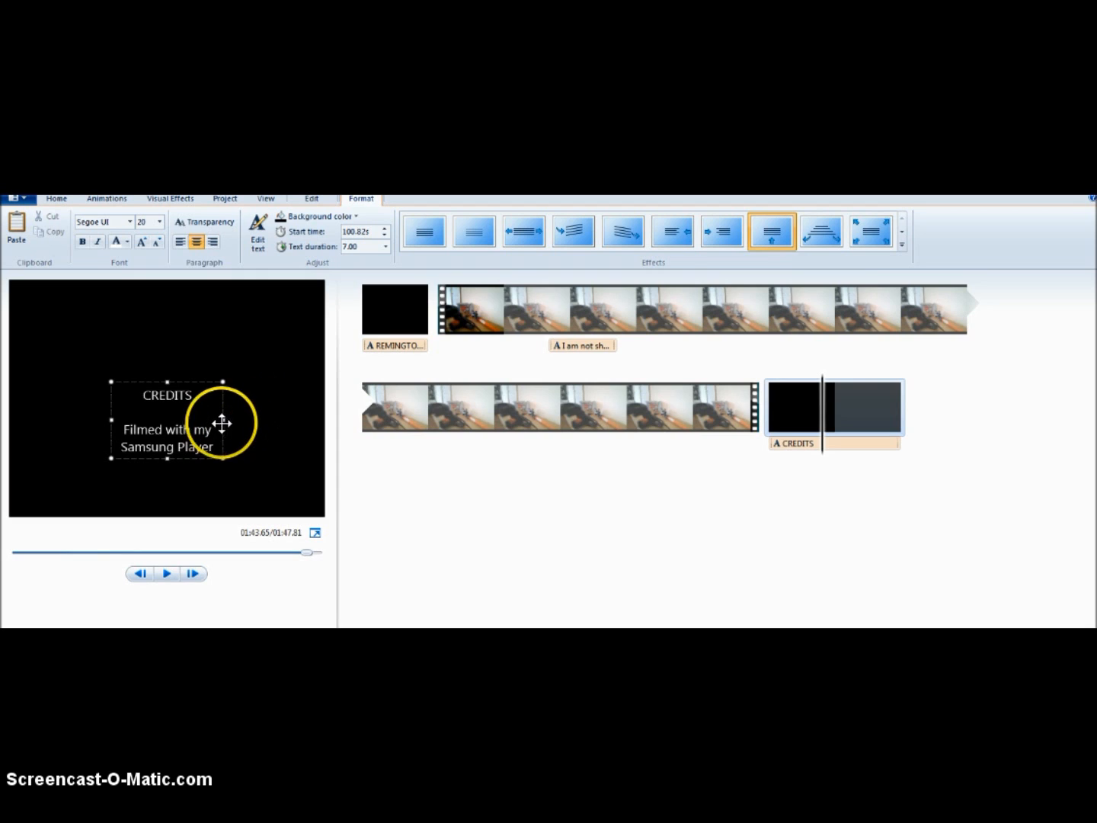
# Widen the credits text box to nearly the full frame width and move it to the frame's upper edge
pyautogui.moveTo(223, 420); pyautogui.dragTo(321, 417)
pyautogui.click(99, 418)
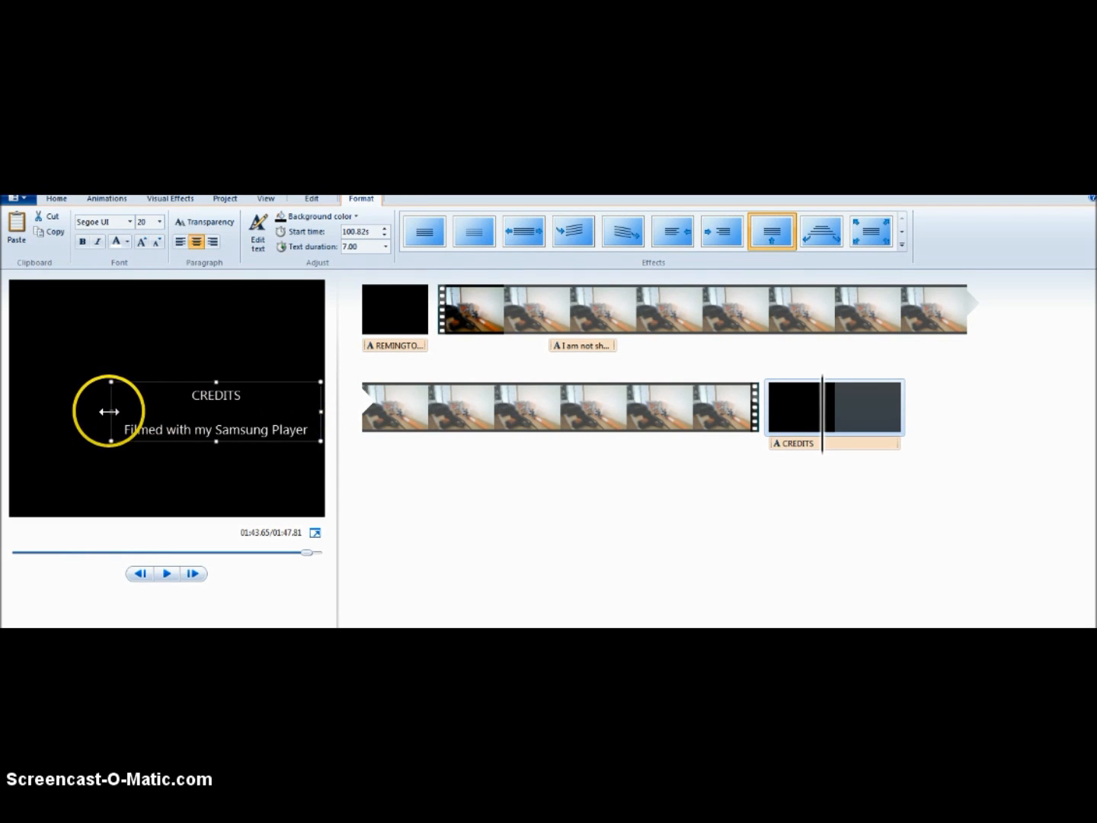
pyautogui.moveTo(110, 411); pyautogui.dragTo(13, 410)
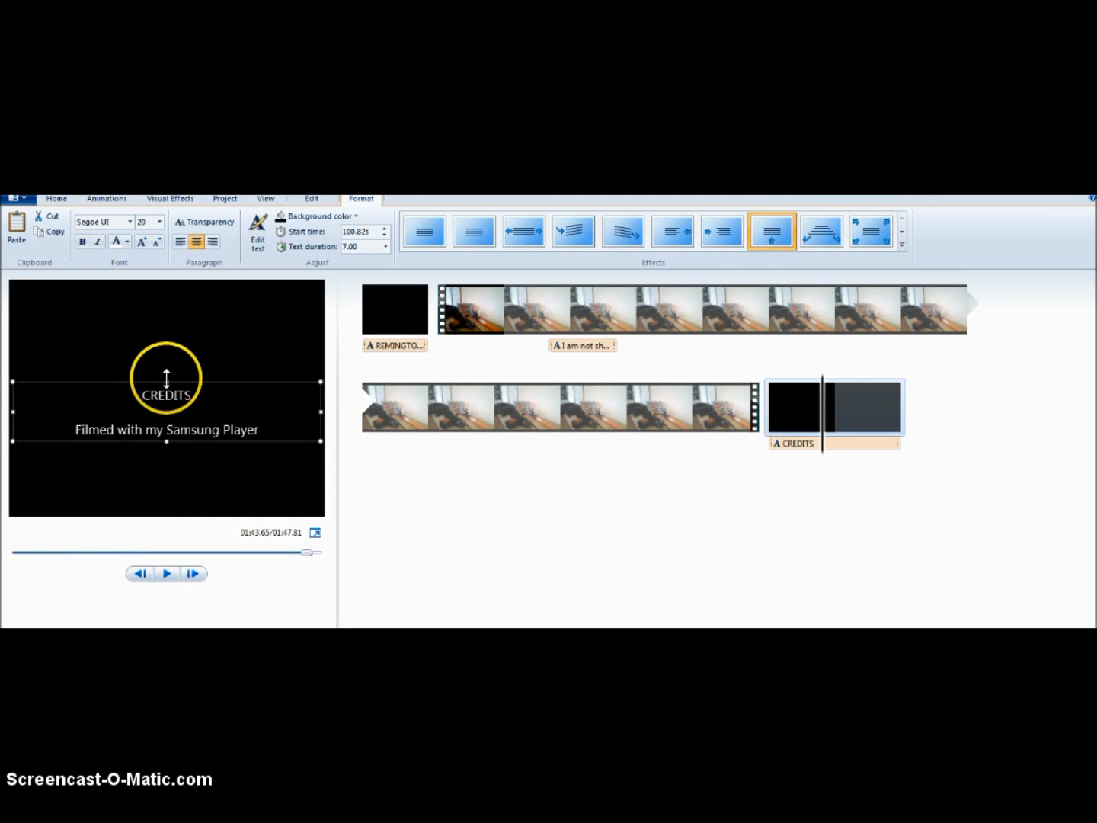
pyautogui.moveTo(166, 381); pyautogui.dragTo(168, 275)
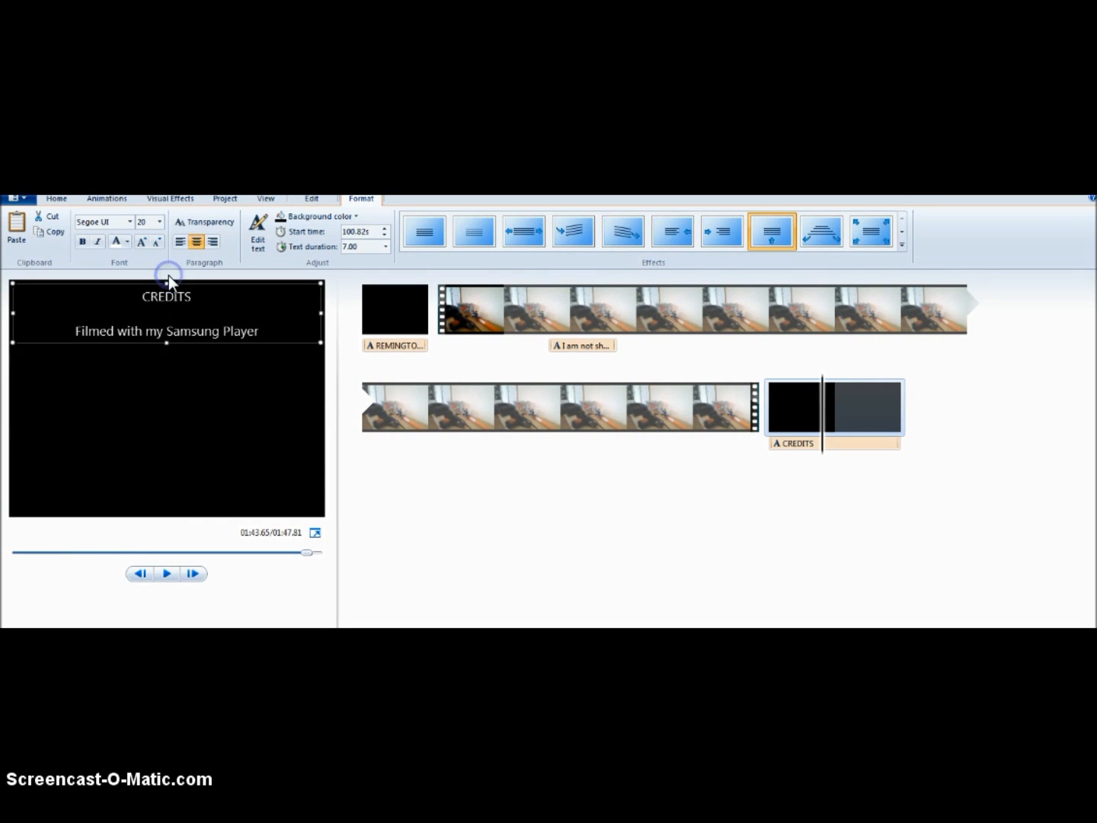
# Add the credits line "For more of my videos visit me at" followed by the channel username, and play the credits to the end
pyautogui.click(276, 330)
pyautogui.press('Return')
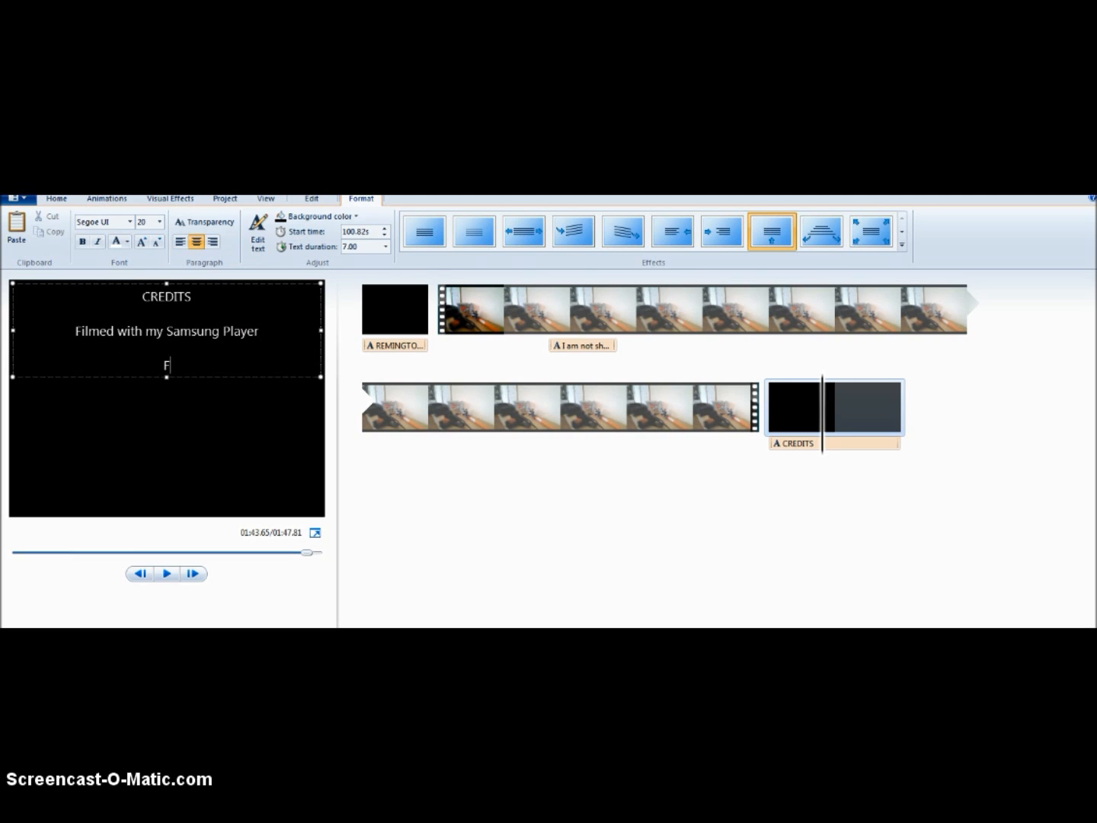
pyautogui.write('For more of my videos visit me at har')
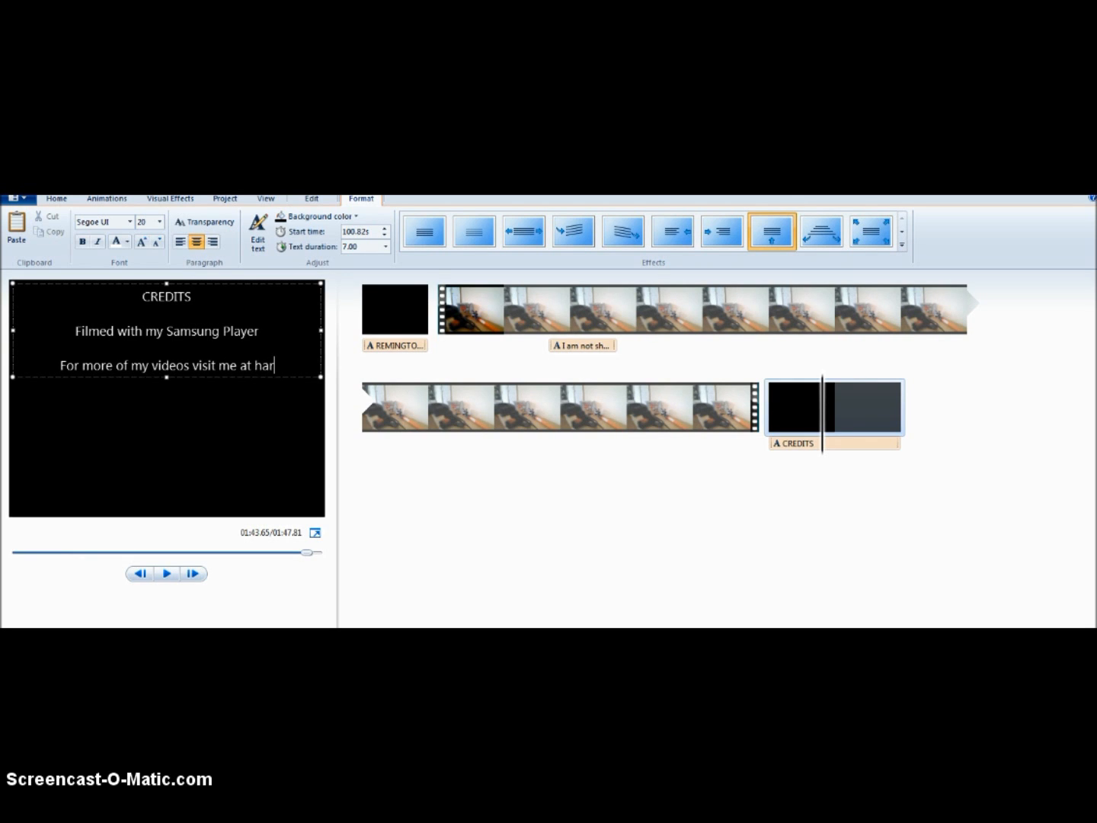
pyautogui.write('rison')
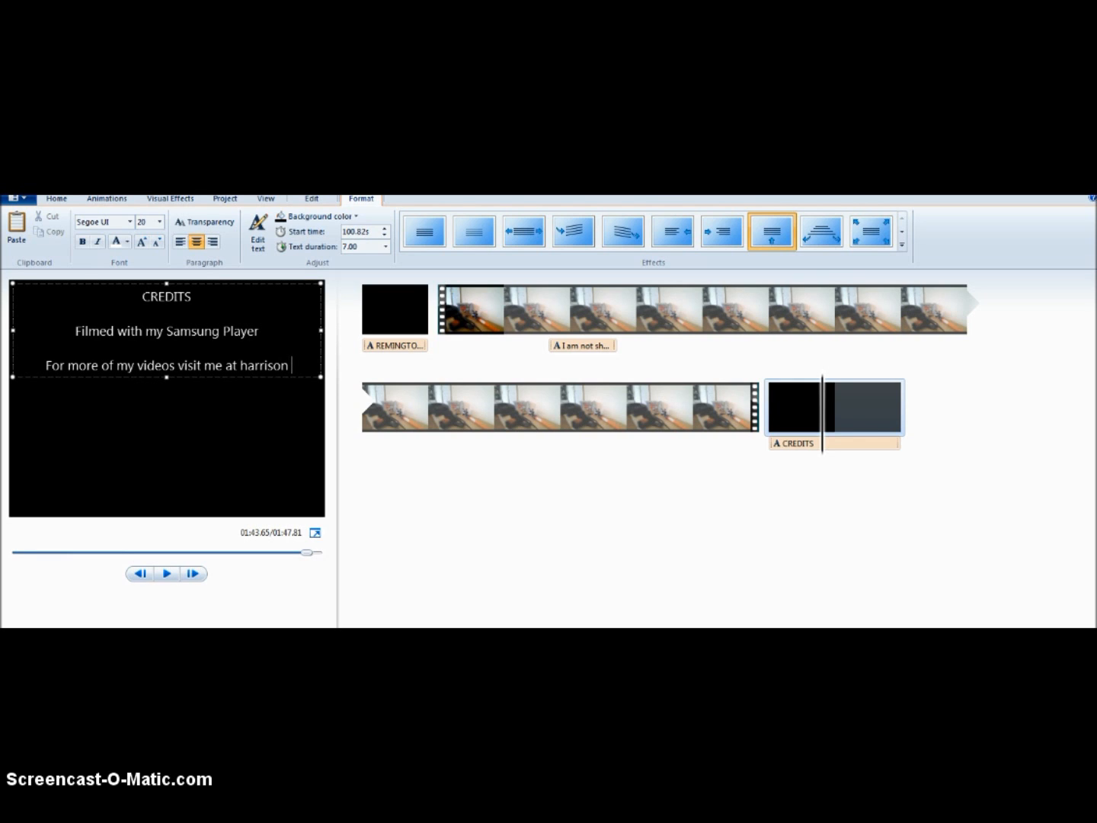
pyautogui.write('4803')
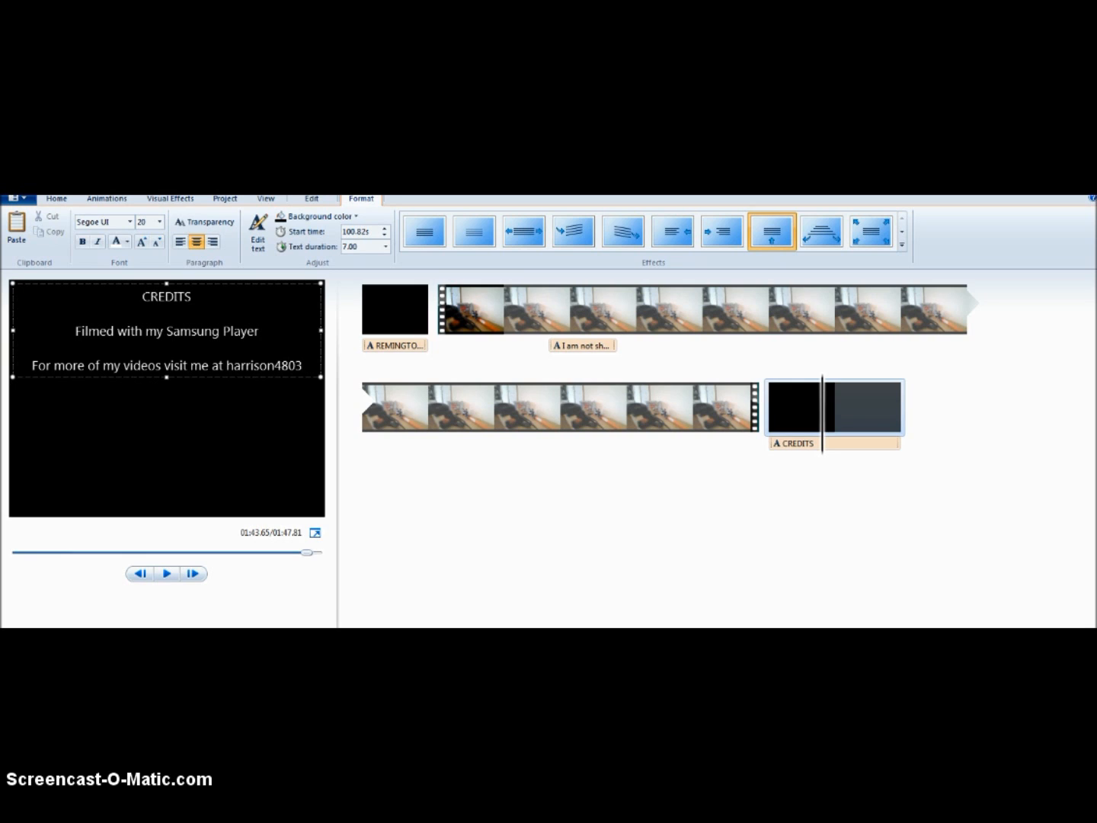
pyautogui.click(194, 462)
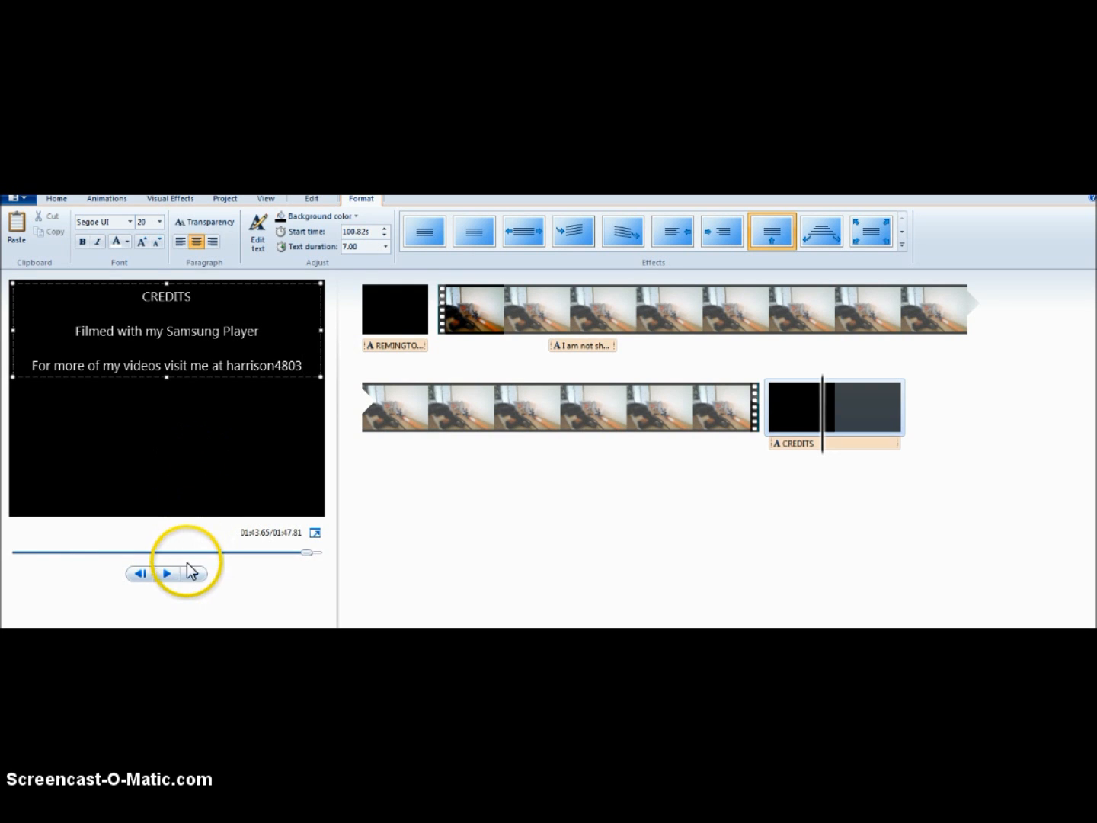
pyautogui.click(166, 572)
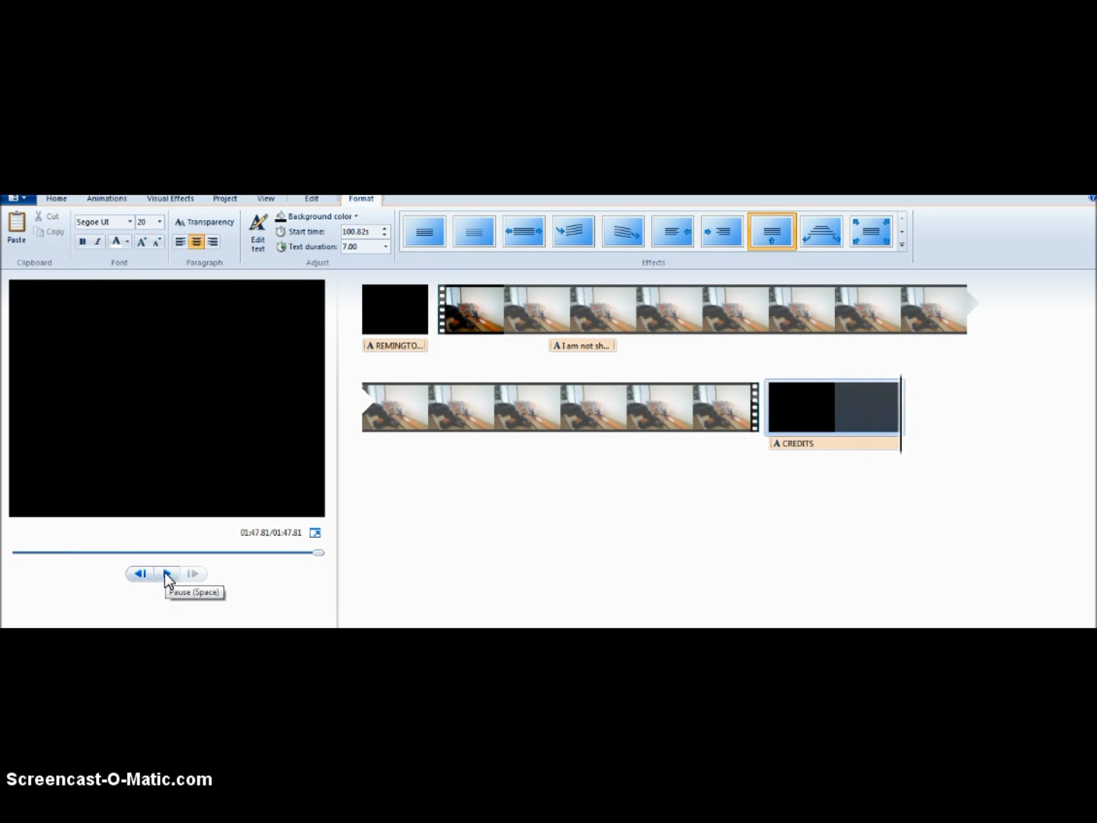
# Play the opening title from the start of the movie and preview other text effects on it
pyautogui.click(364, 313)
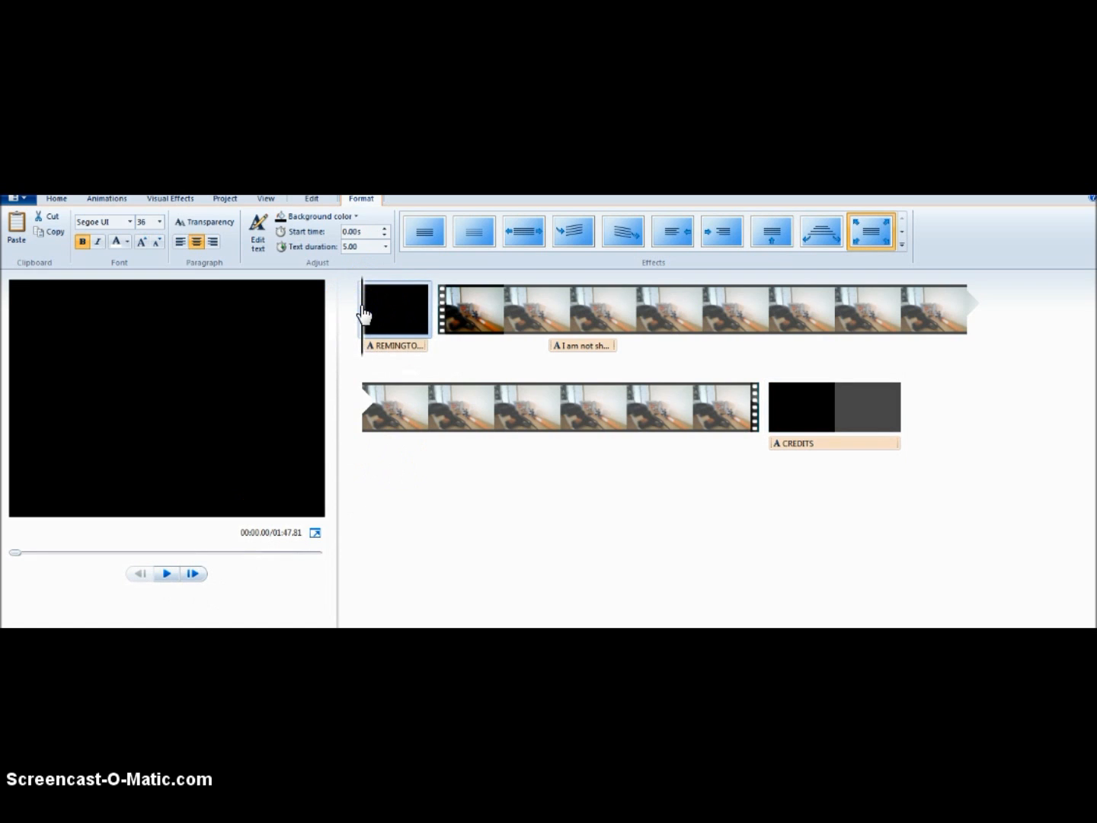
pyautogui.click(167, 573)
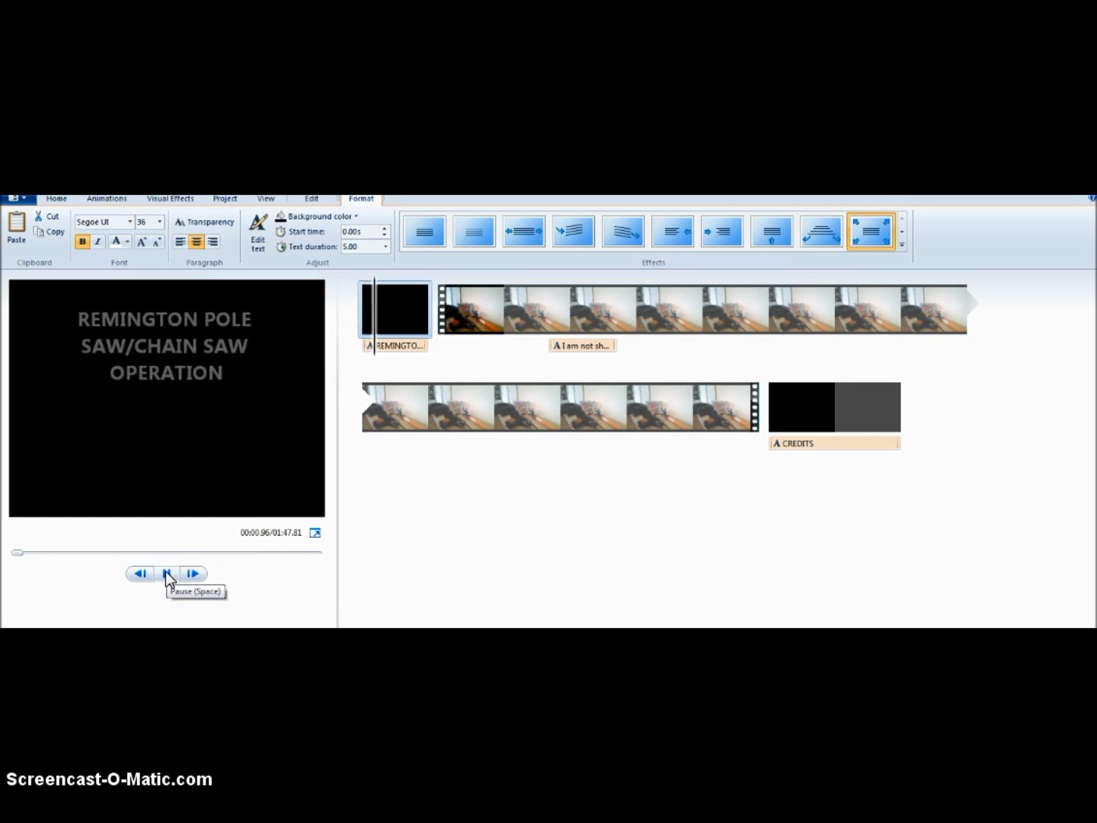
pyautogui.click(166, 572)
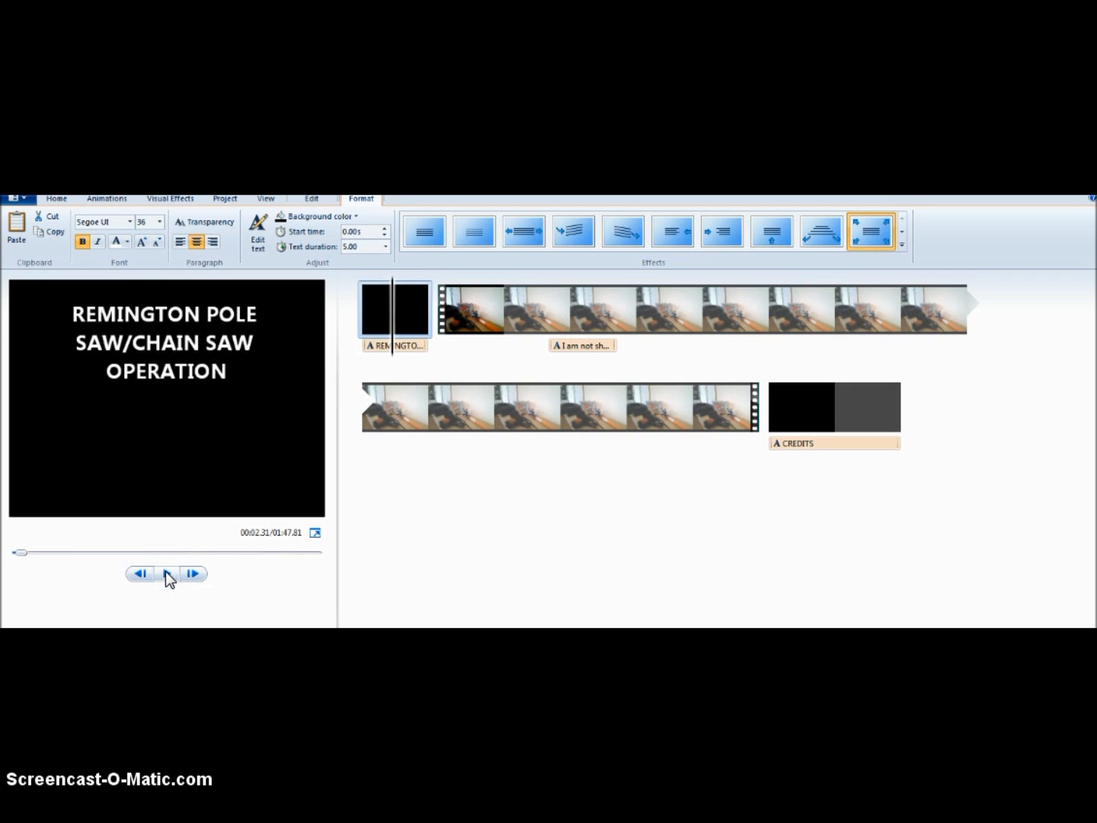
pyautogui.click(195, 323)
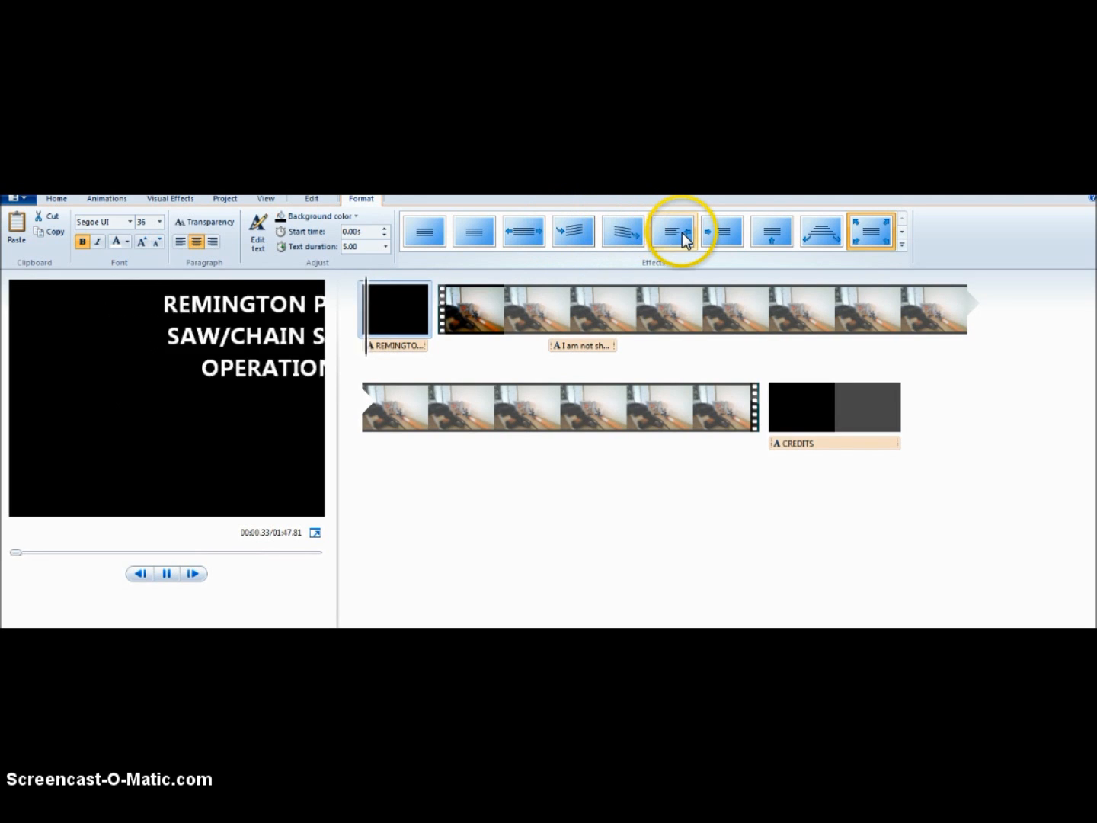
# Examine the volume and playback speed options of the imported video clip
pyautogui.click(312, 200)
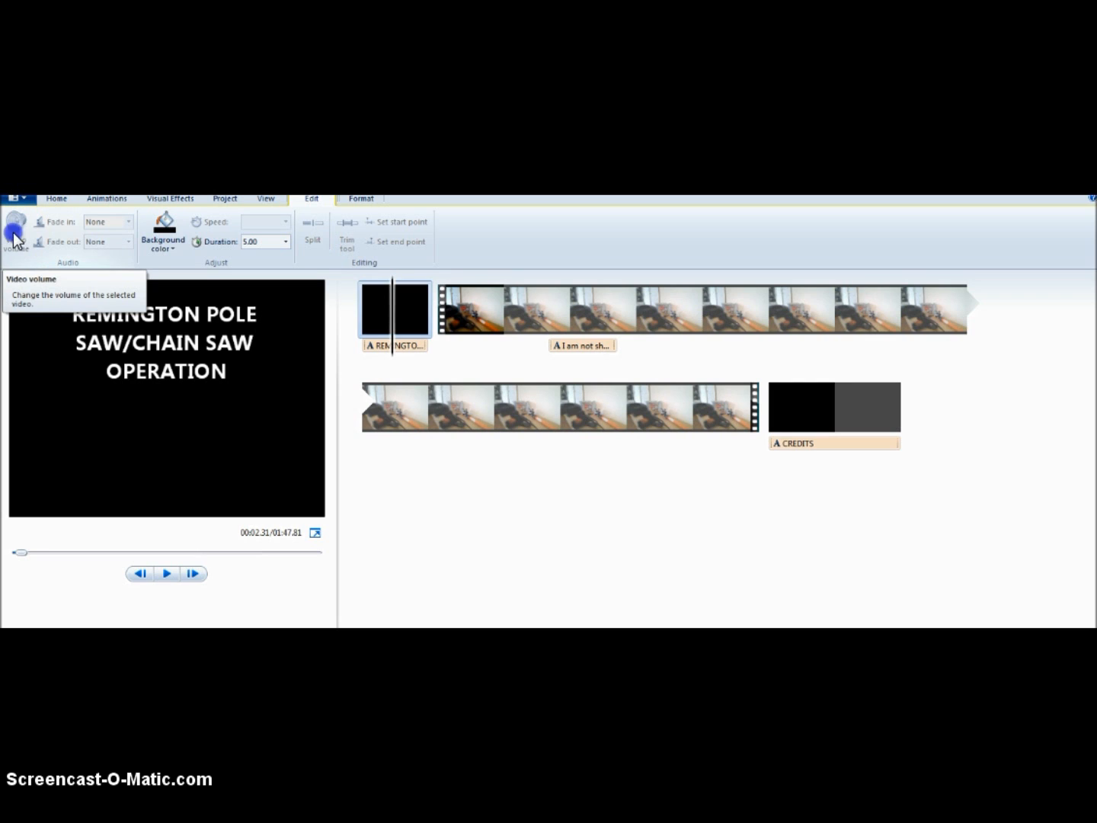
pyautogui.click(451, 308)
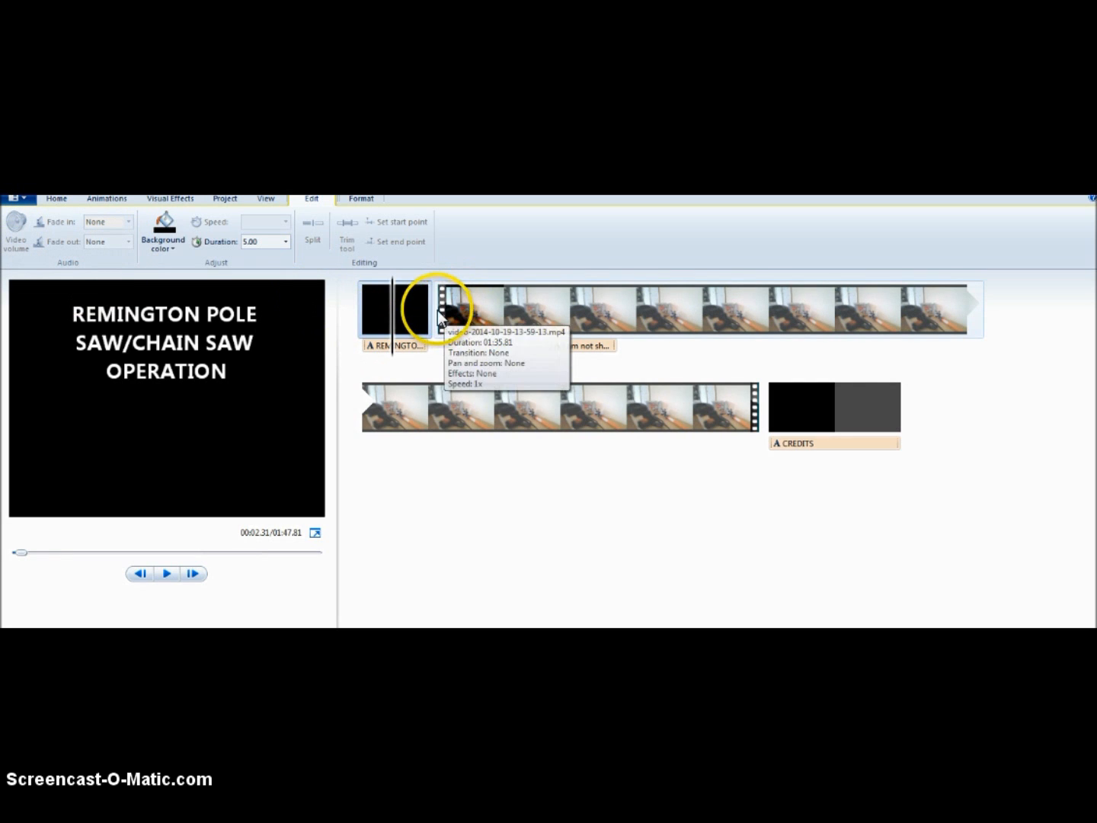
pyautogui.click(433, 309)
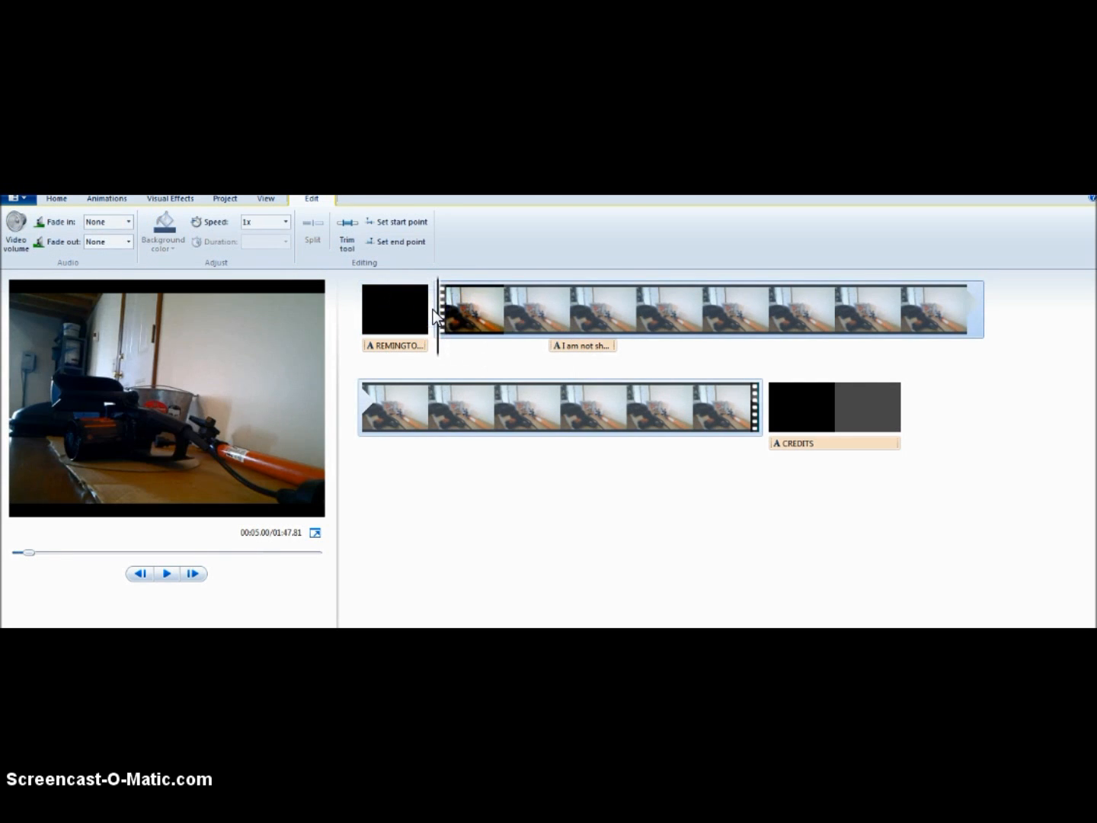
pyautogui.click(17, 228)
pyautogui.moveTo(74, 262); pyautogui.dragTo(63, 265)
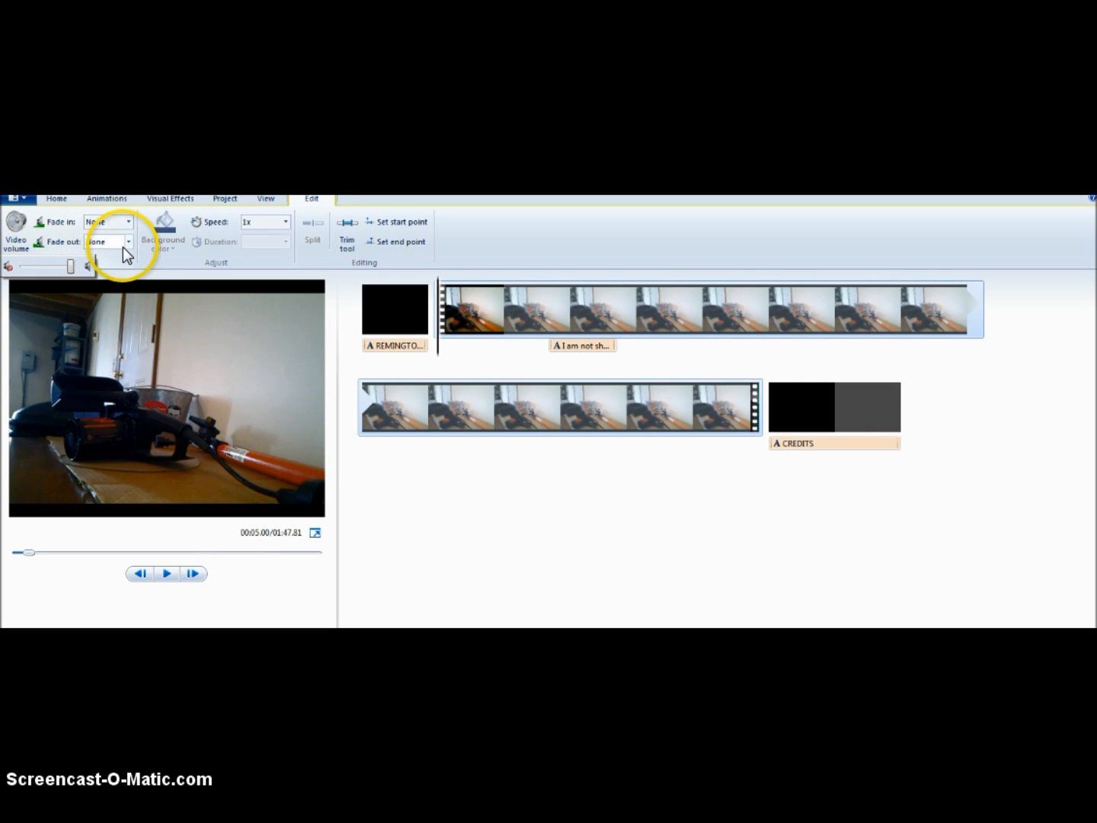
pyautogui.click(286, 221)
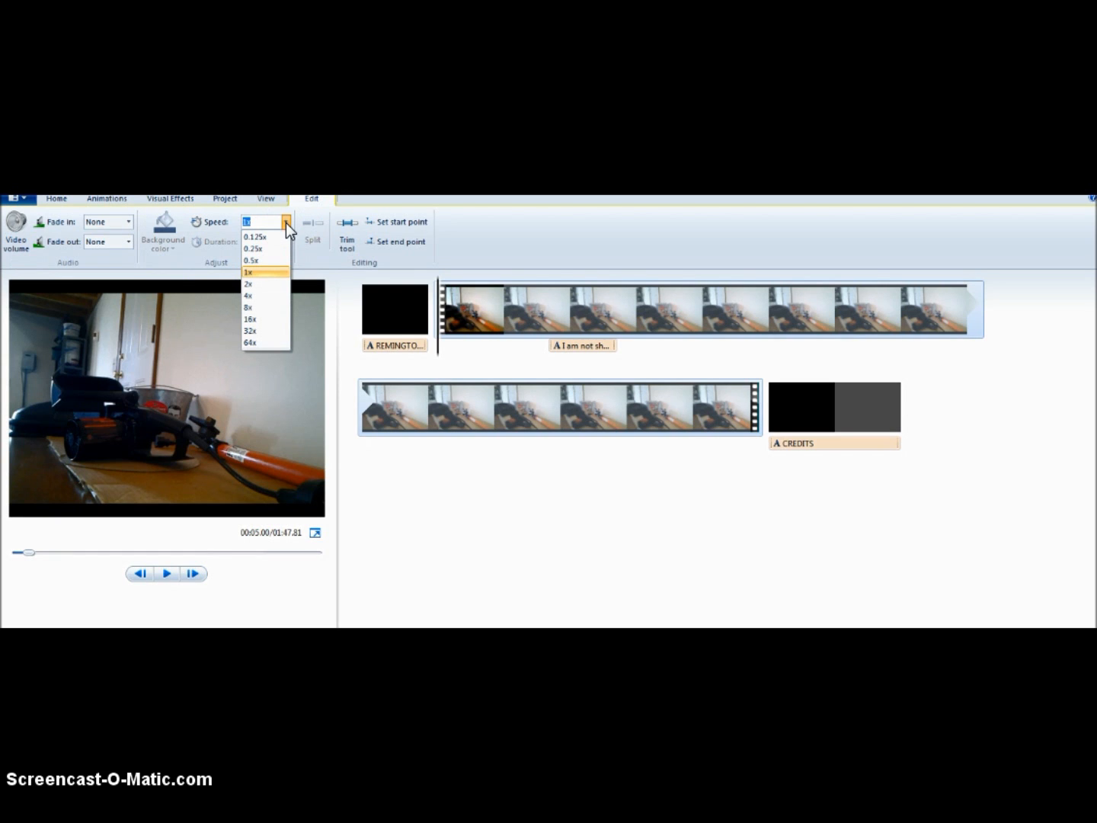
pyautogui.click(285, 221)
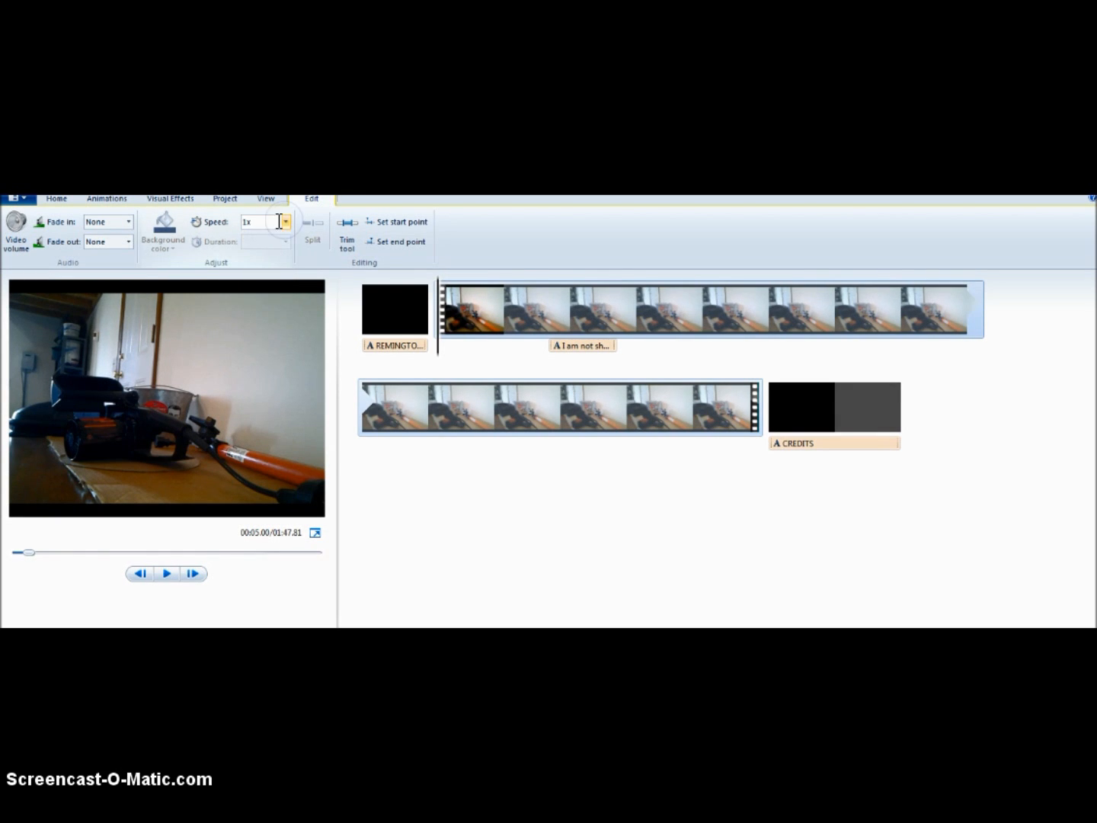
# Preview transitions such as Bow tie - vertical, Diagonal - box out and Circles between the title and the video clip
pyautogui.click(105, 198)
pyautogui.click(70, 235)
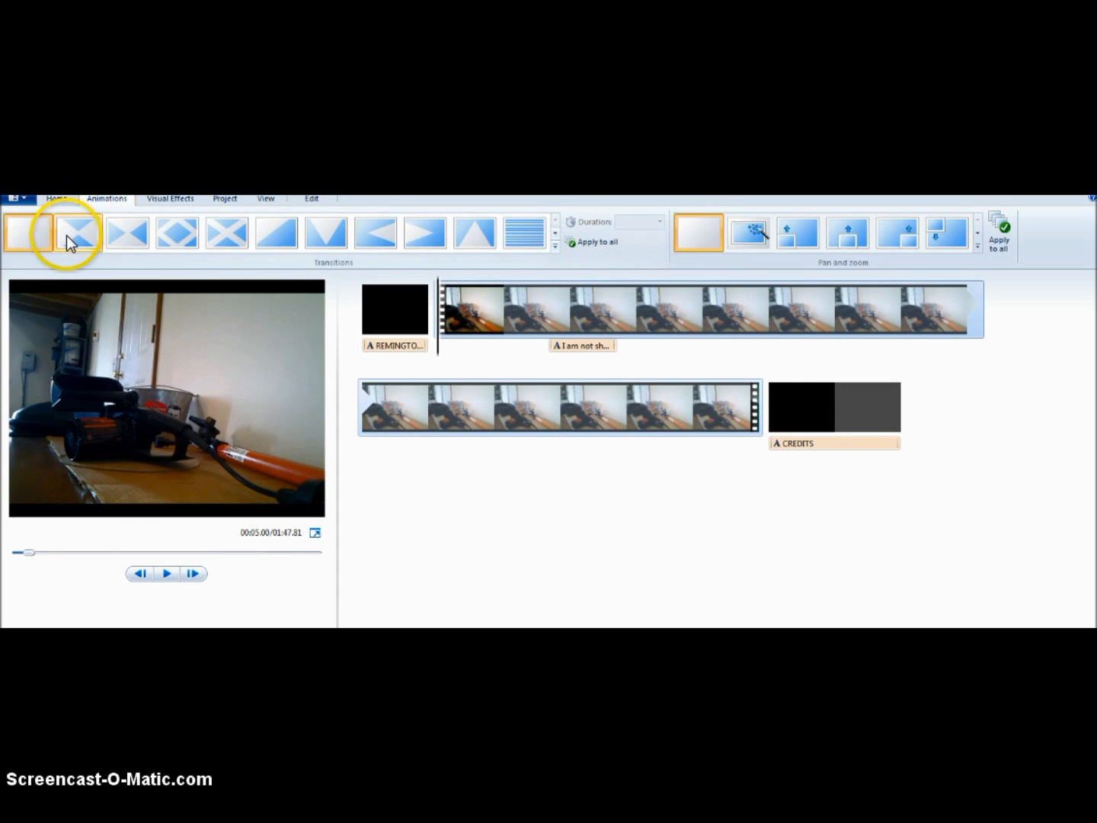
pyautogui.click(123, 232)
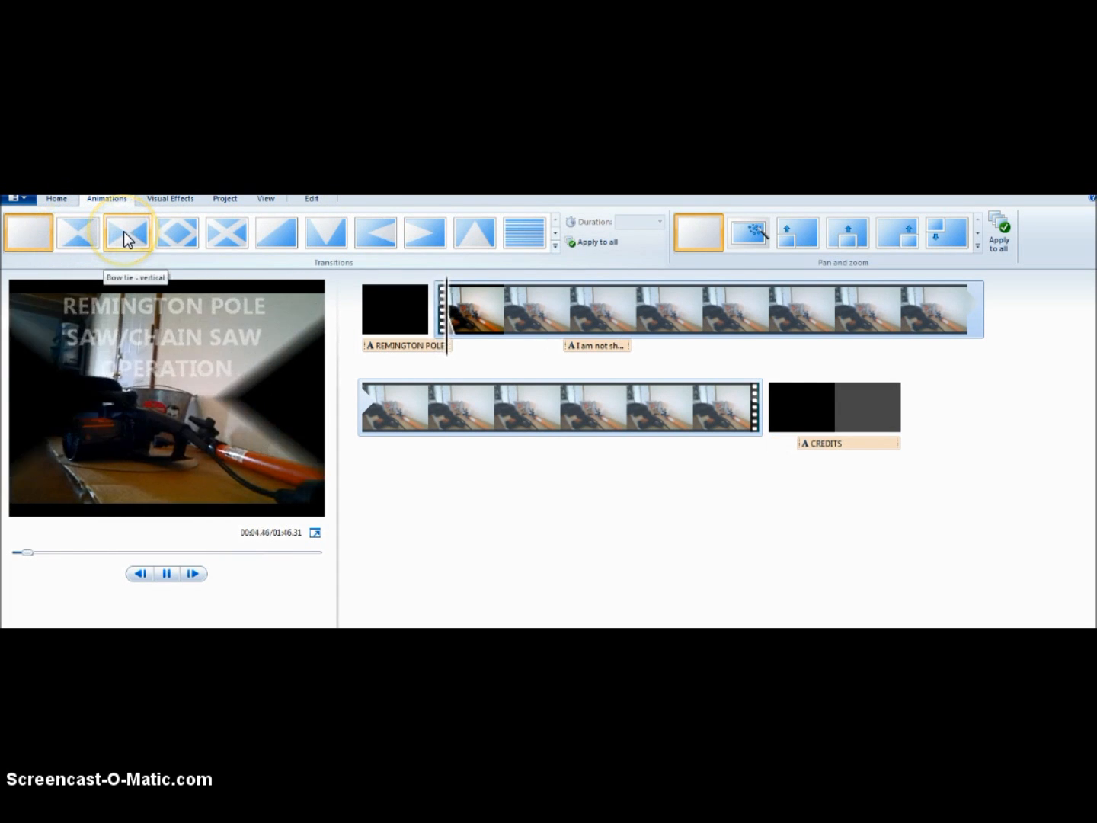
pyautogui.click(156, 232)
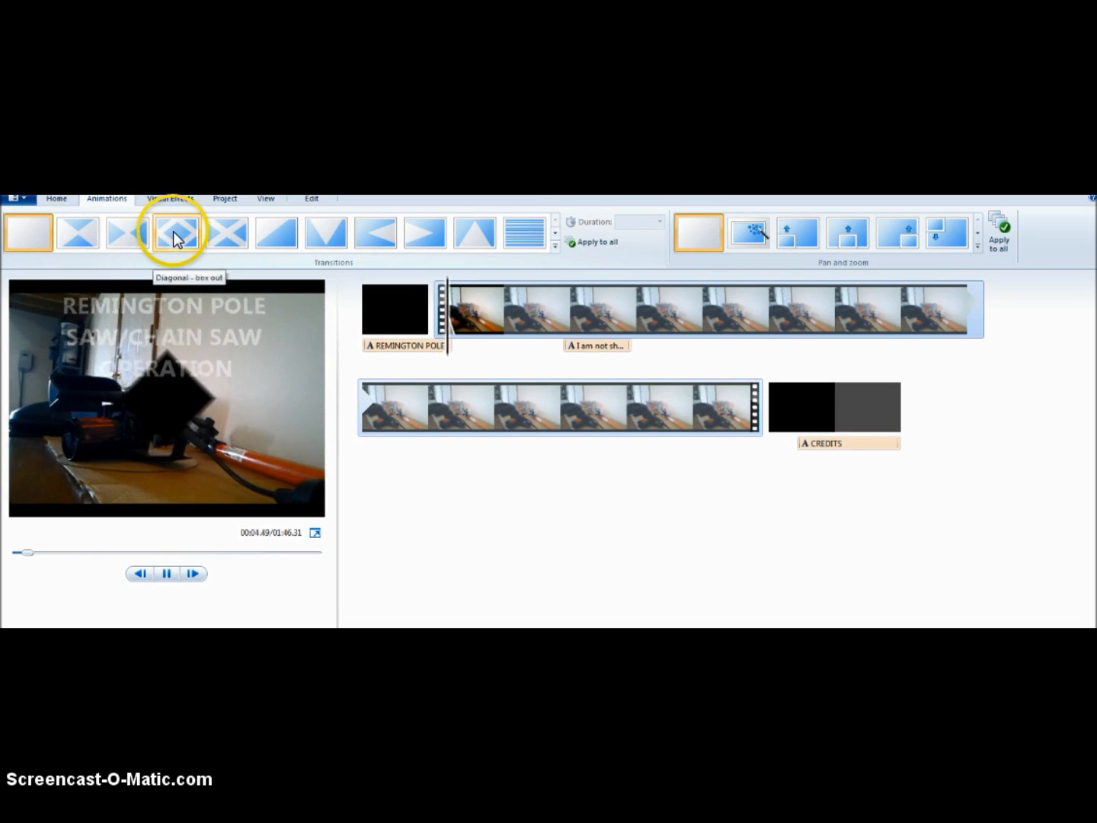
pyautogui.click(229, 232)
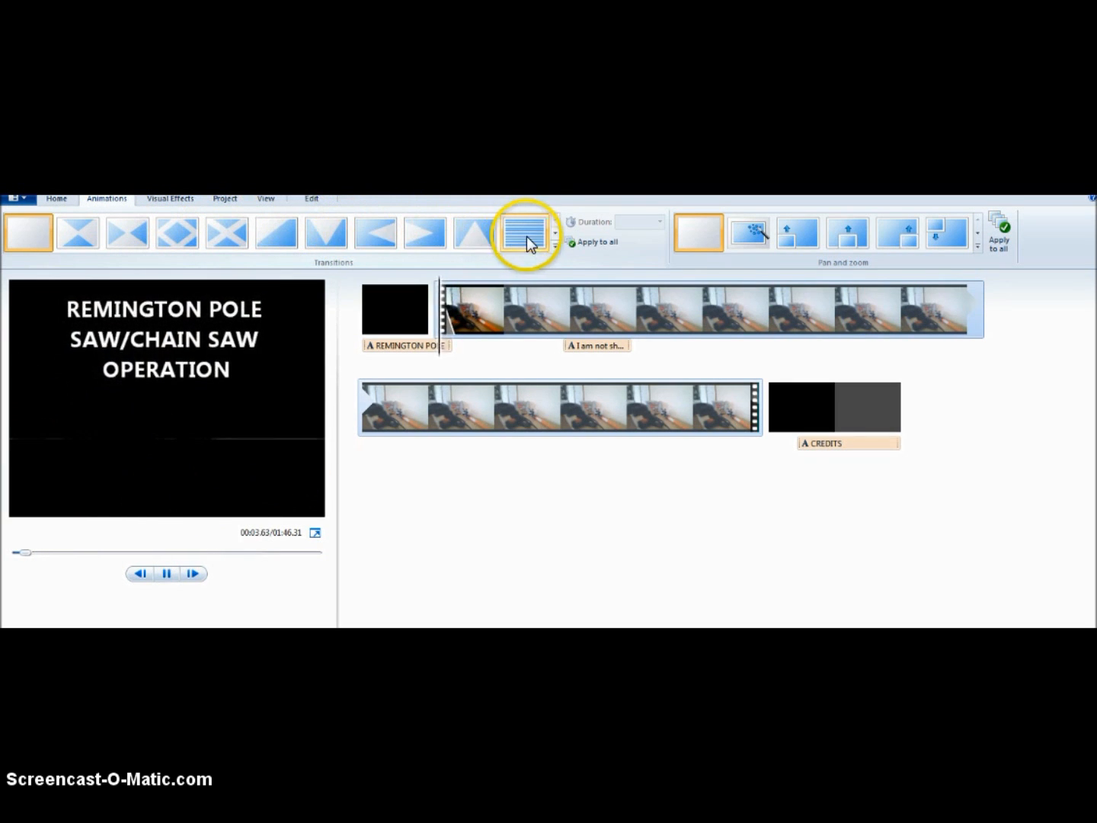
pyautogui.click(553, 235)
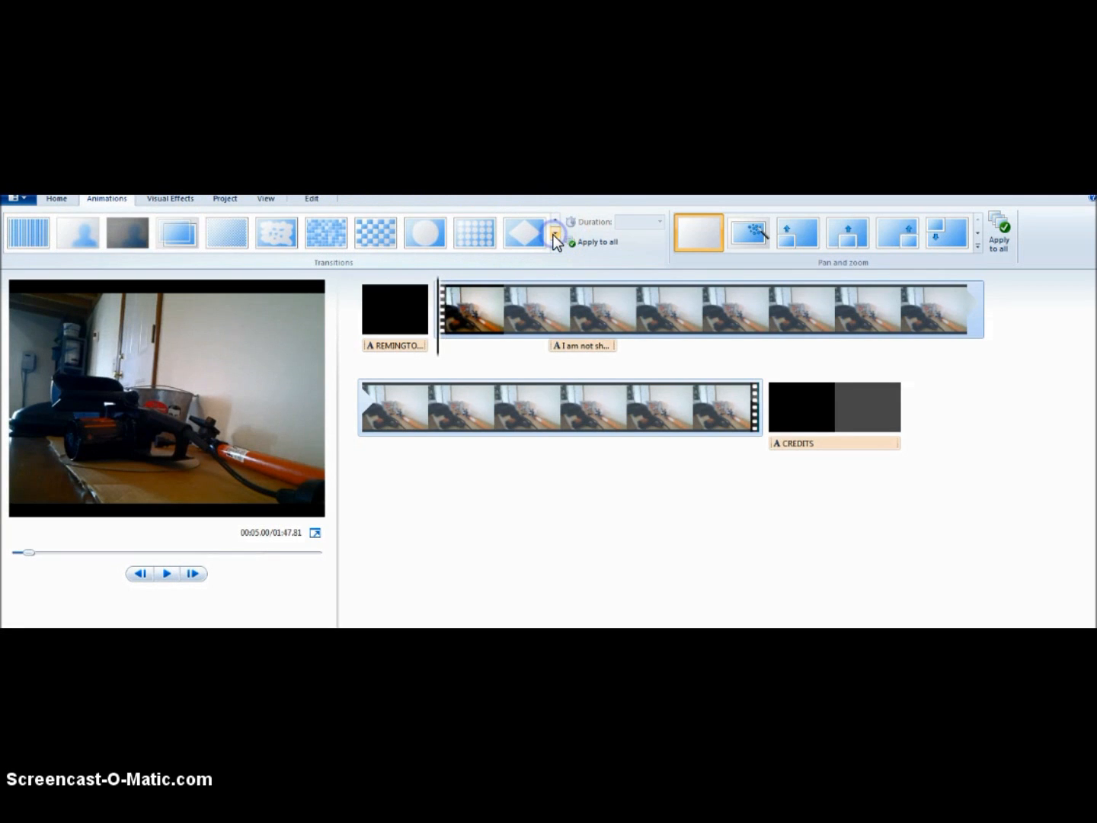
pyautogui.click(476, 236)
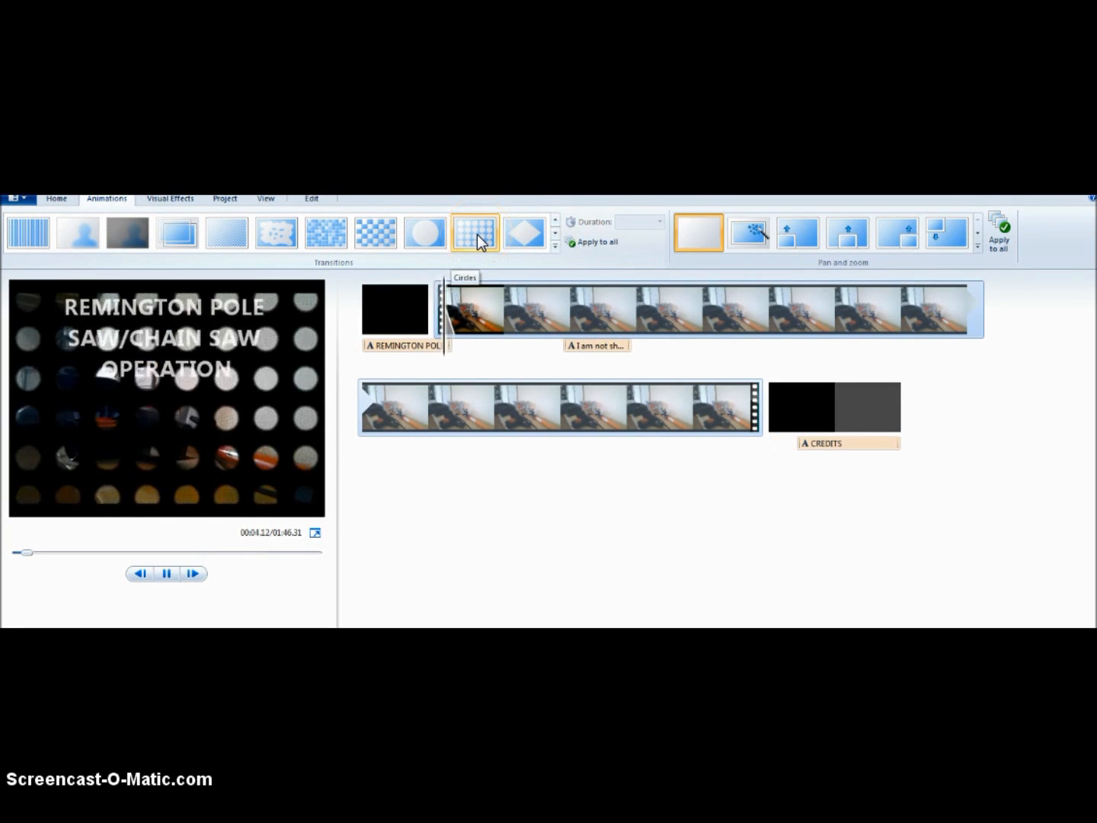
pyautogui.click(373, 235)
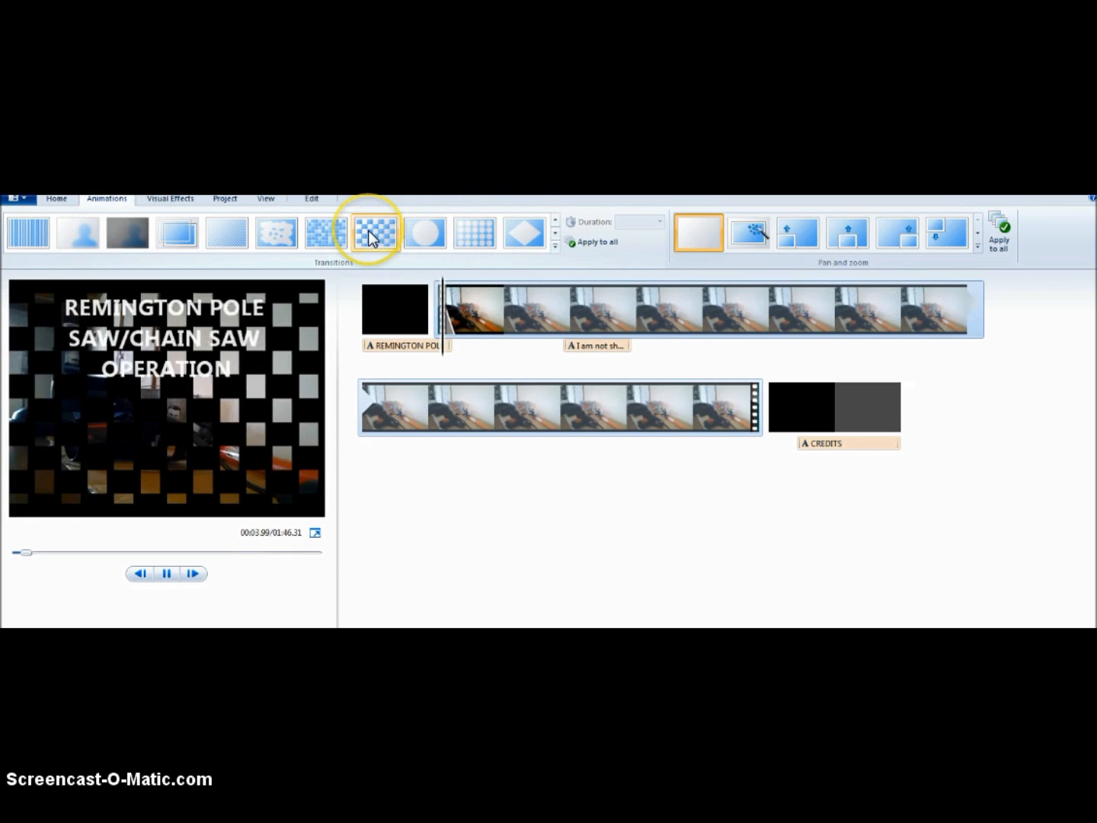
pyautogui.click(328, 234)
pyautogui.click(327, 235)
pyautogui.click(466, 246)
pyautogui.click(531, 238)
pyautogui.click(552, 232)
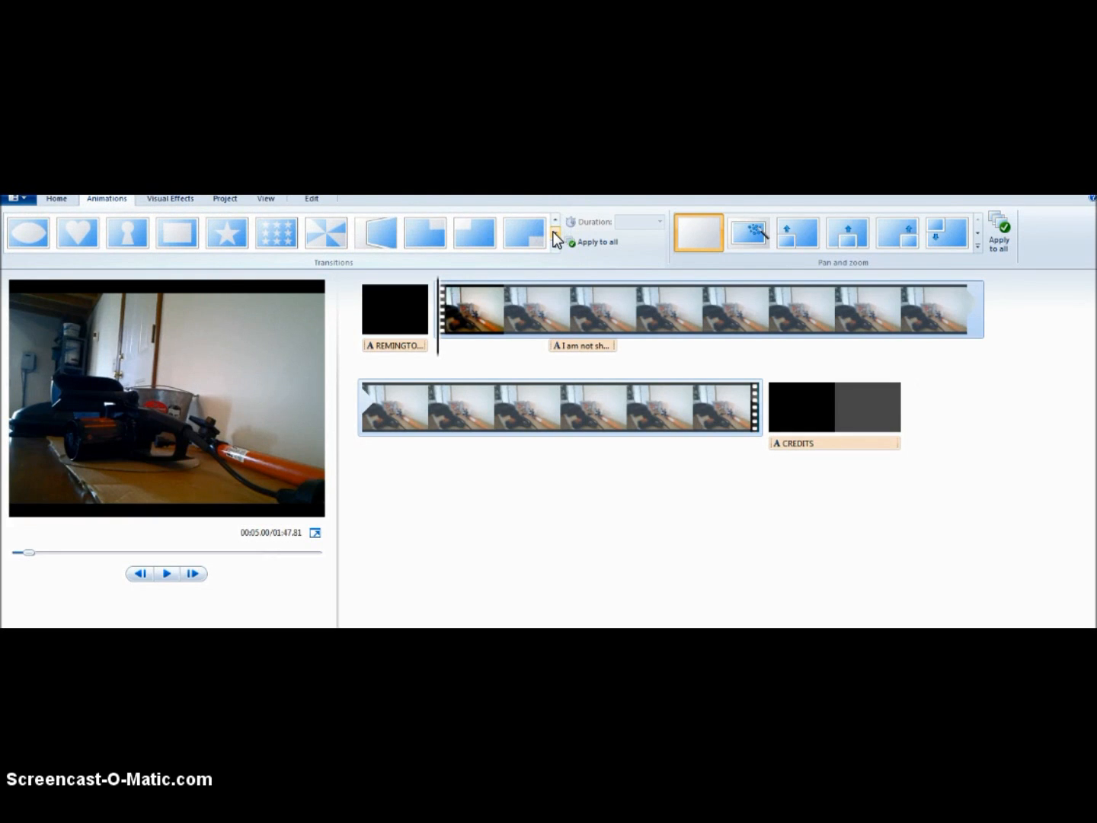
pyautogui.click(553, 232)
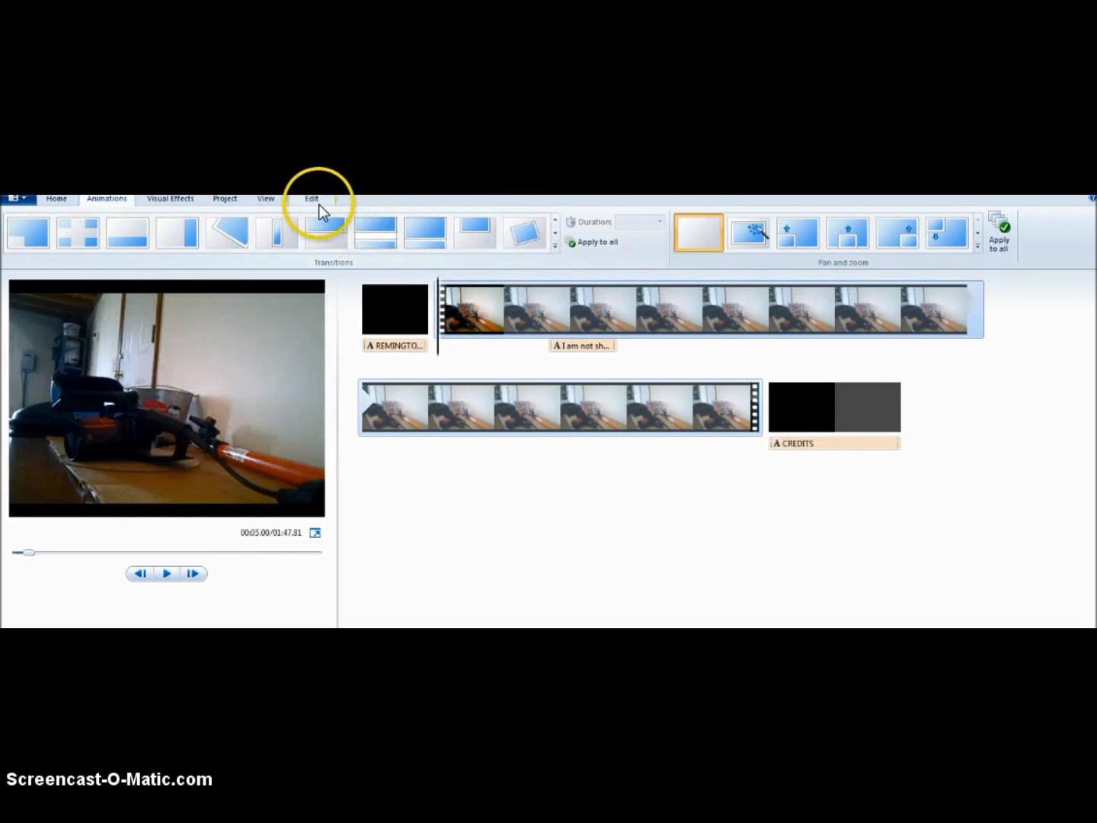
# Preview visual effects on the video clip, including Posterize, black and white, Fade in from white and a mirrored picture
pyautogui.click(177, 199)
pyautogui.click(172, 231)
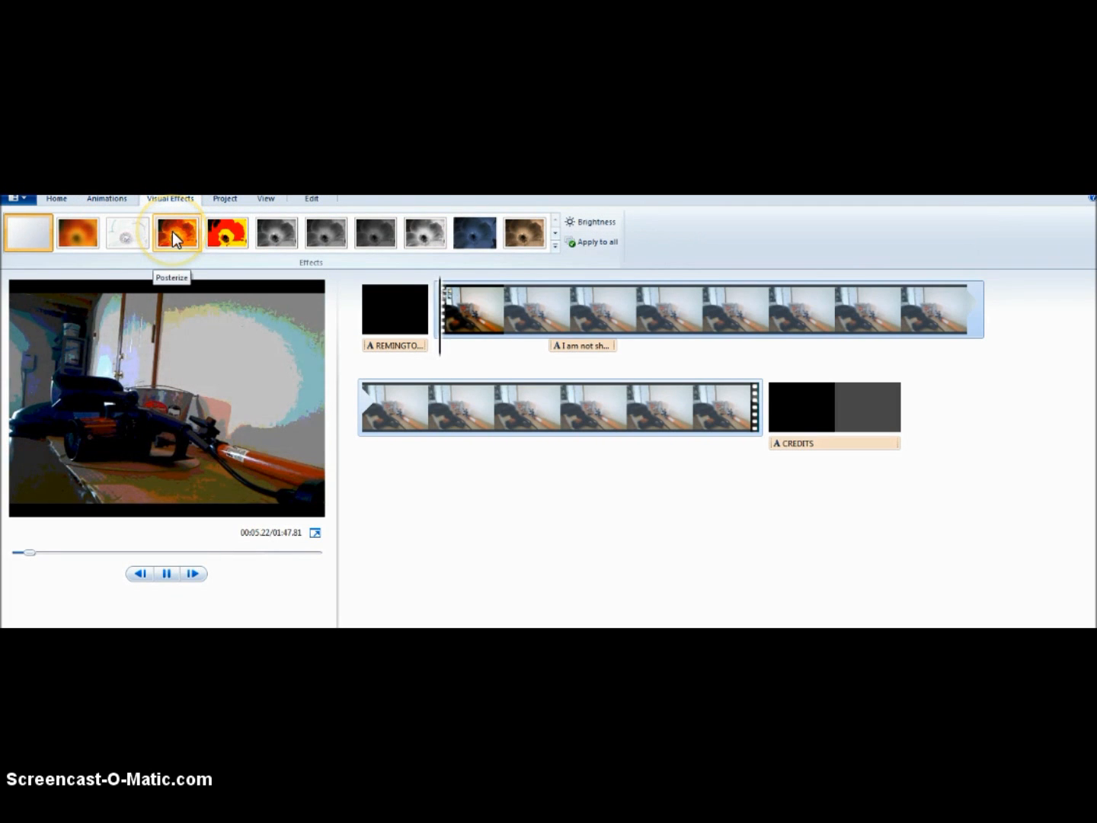
pyautogui.click(234, 234)
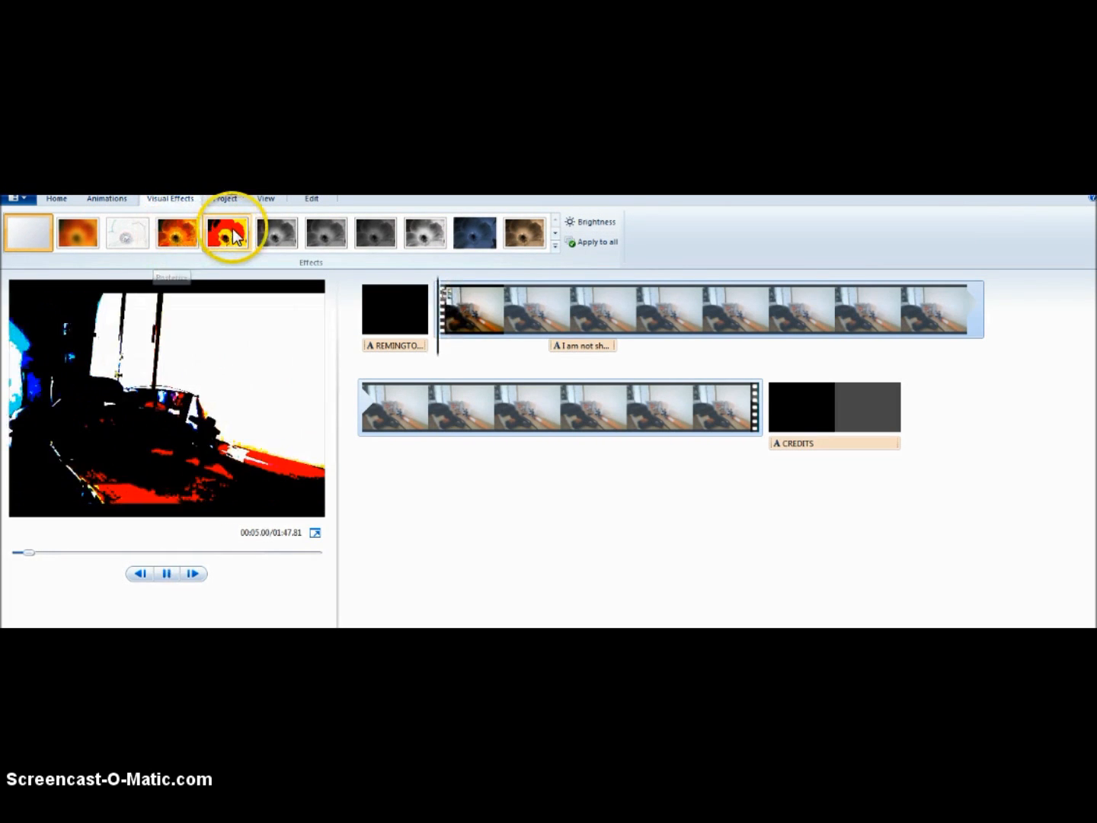
pyautogui.click(271, 235)
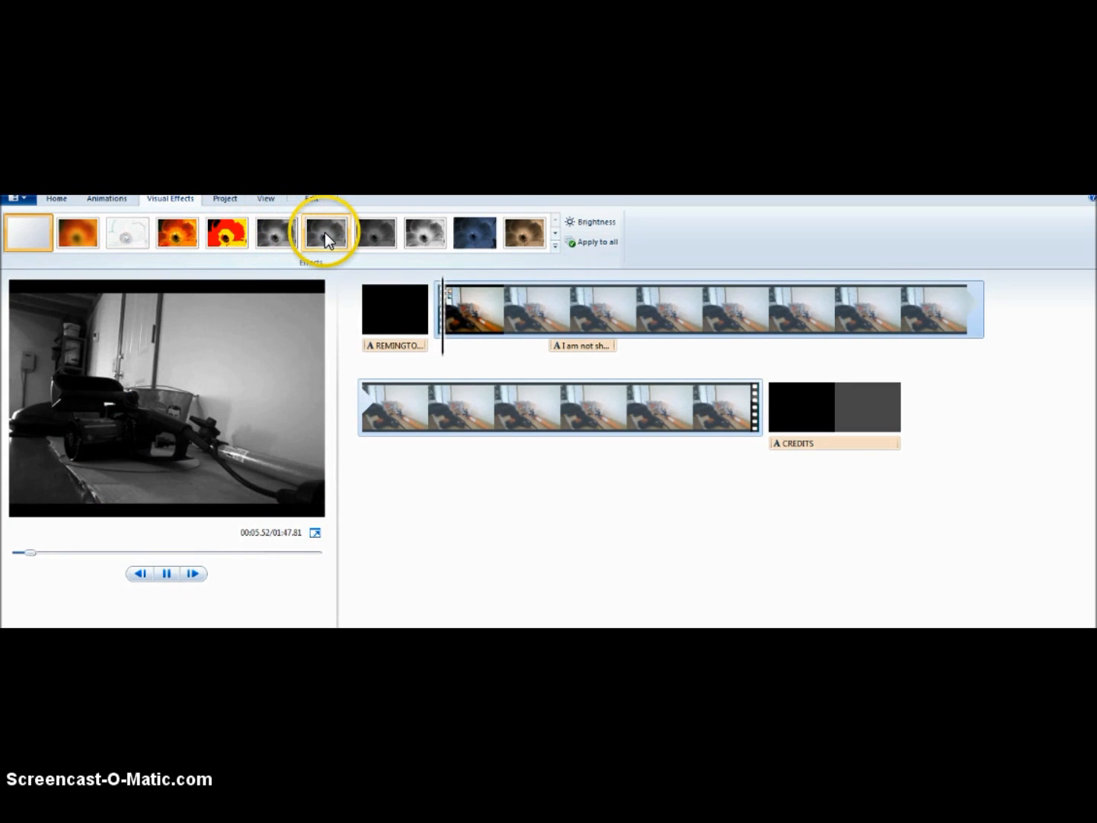
pyautogui.click(556, 235)
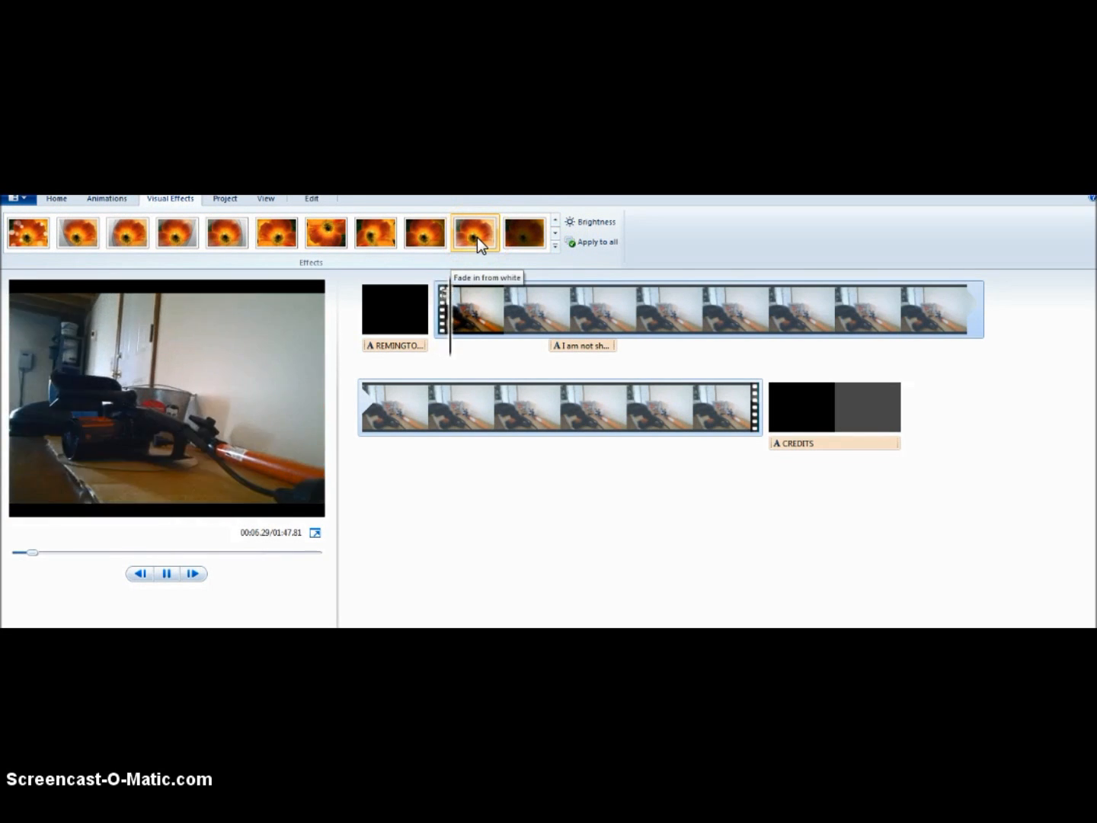
pyautogui.click(288, 235)
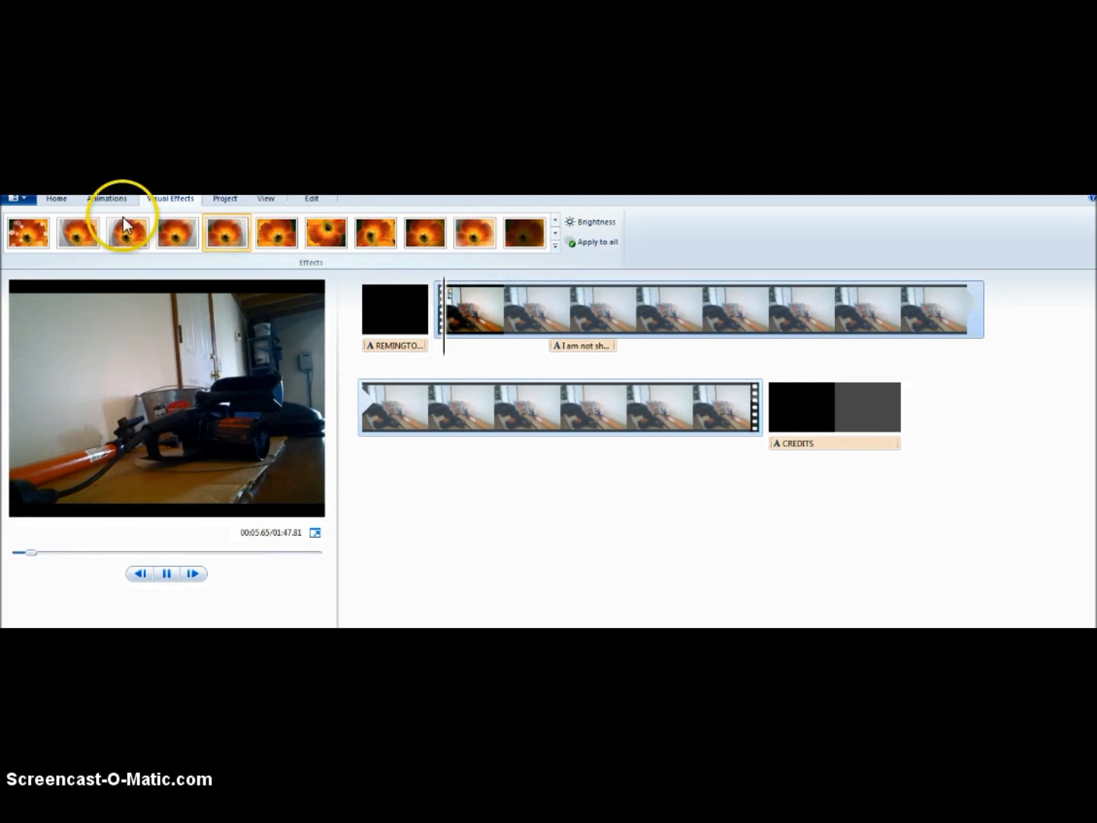
pyautogui.click(363, 327)
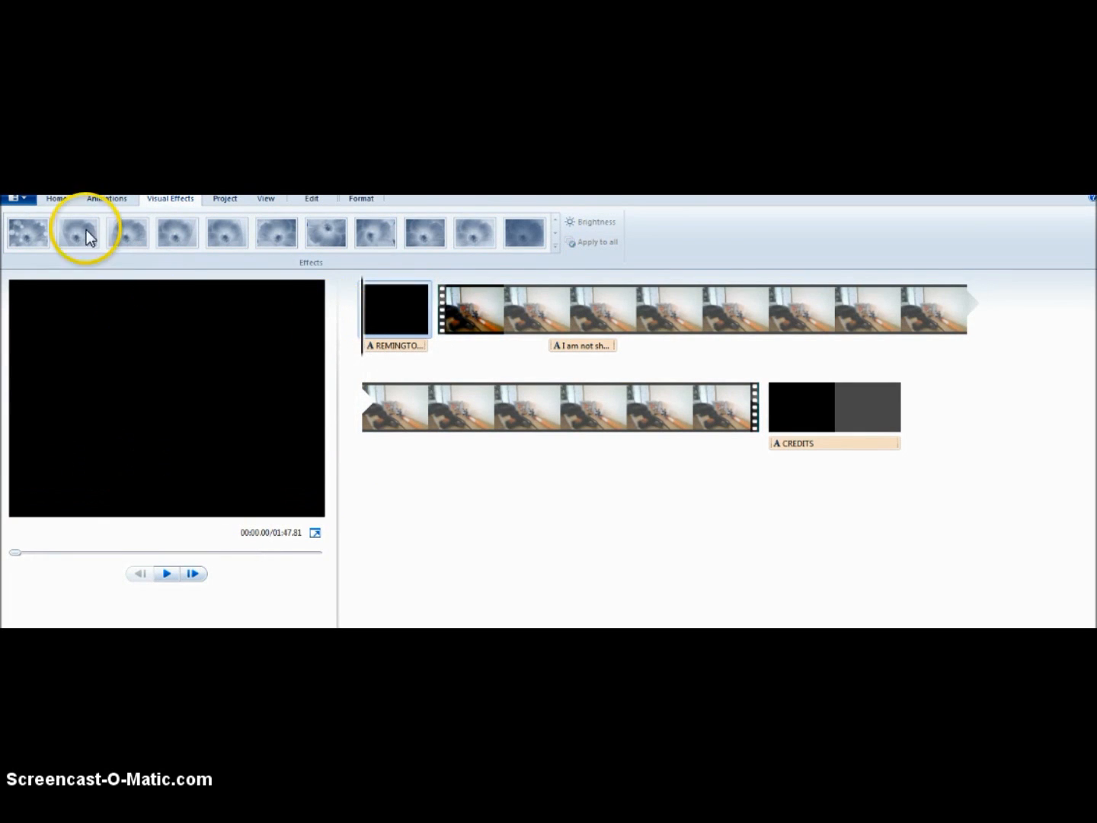
# Start publishing the movie to YouTube at 640 x 480 and sign in with the account password
pyautogui.click(59, 198)
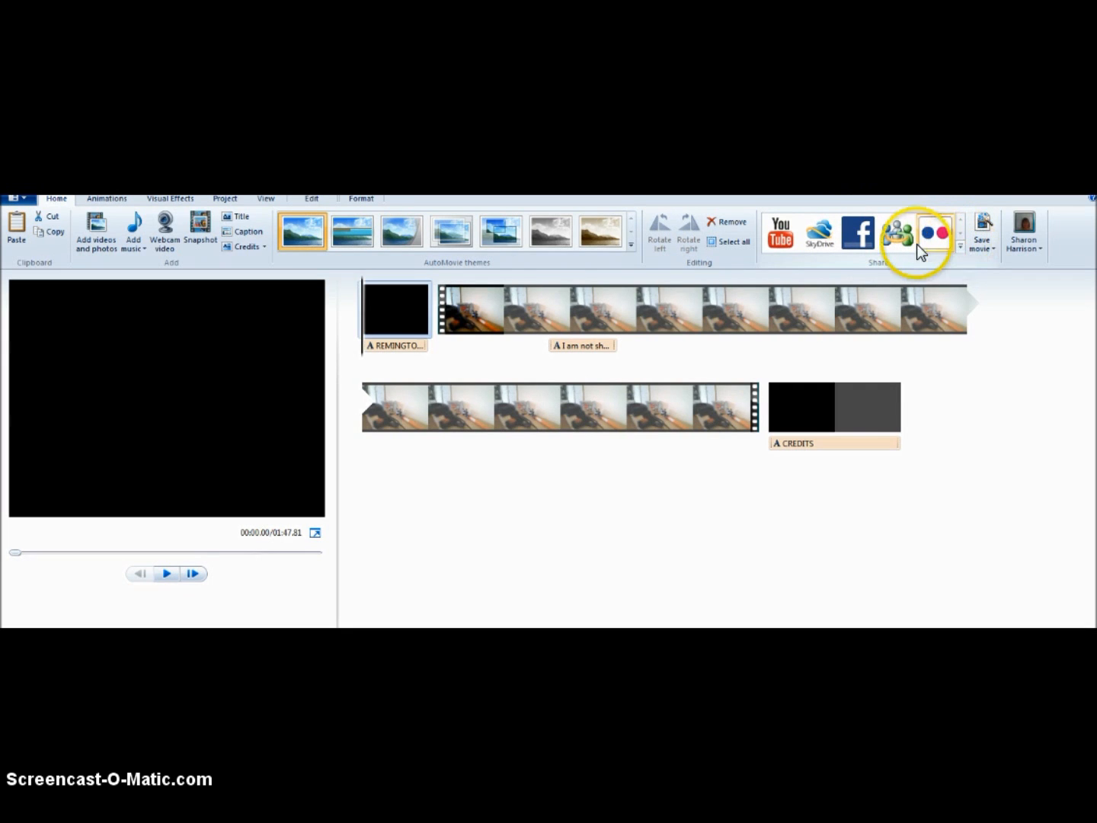
pyautogui.click(780, 237)
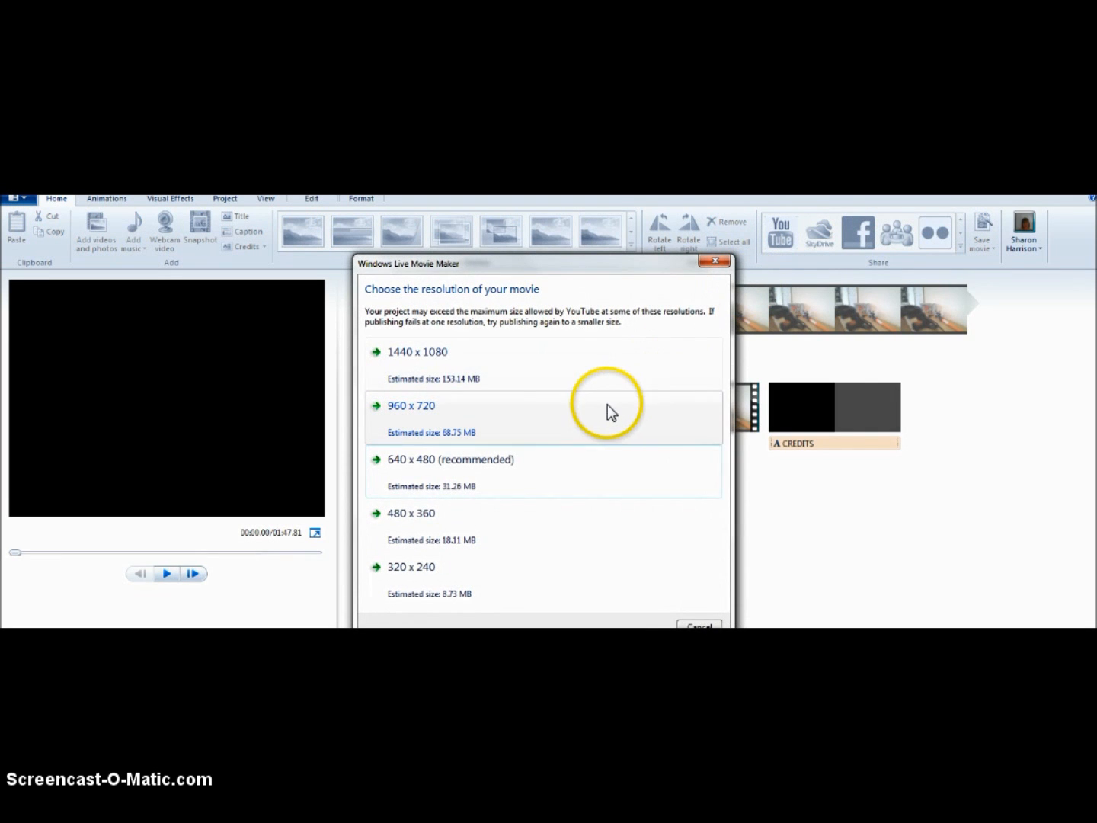
pyautogui.click(440, 469)
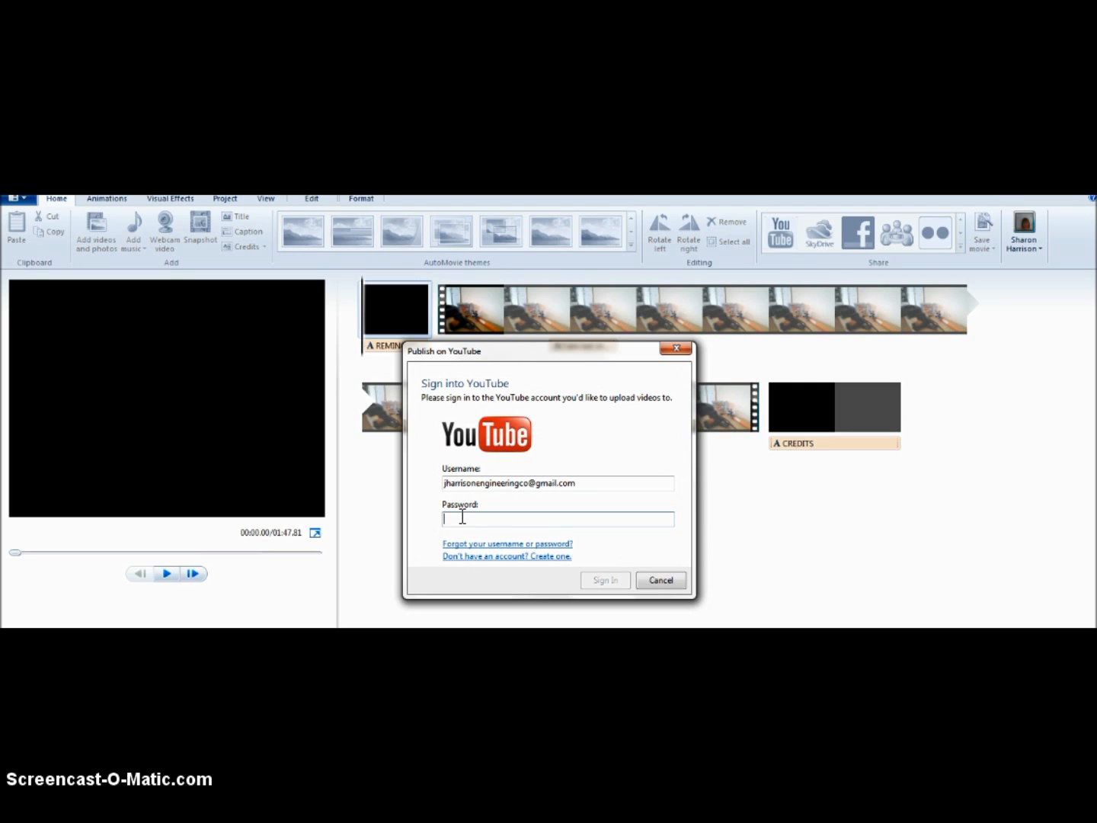
pyautogui.write('********')
pyautogui.press('Return')
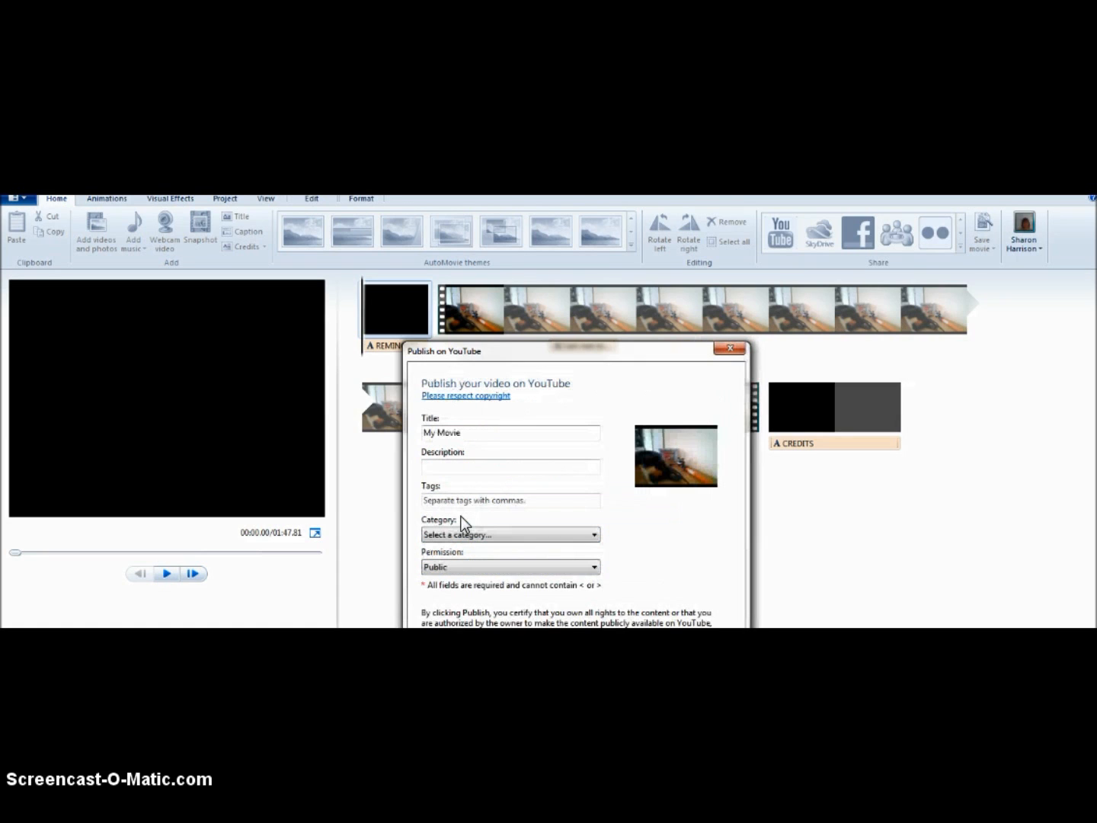
# Title the YouTube video "Remington Chain Saw Operation" and describe it as "I show how to operate my chain saw"
pyautogui.click(420, 432)
pyautogui.moveTo(421, 432); pyautogui.dragTo(477, 431)
pyautogui.write('Re')
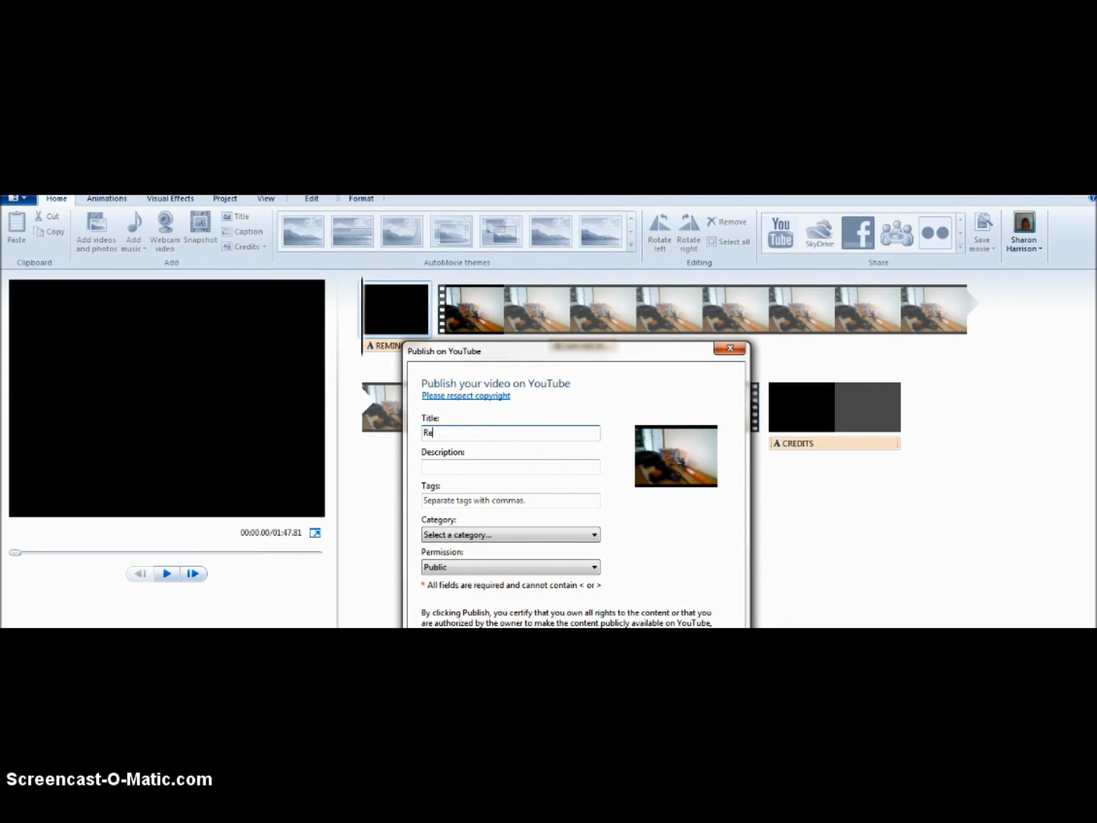
pyautogui.write('mington Chain Saw Operation')
pyautogui.press('Tab')
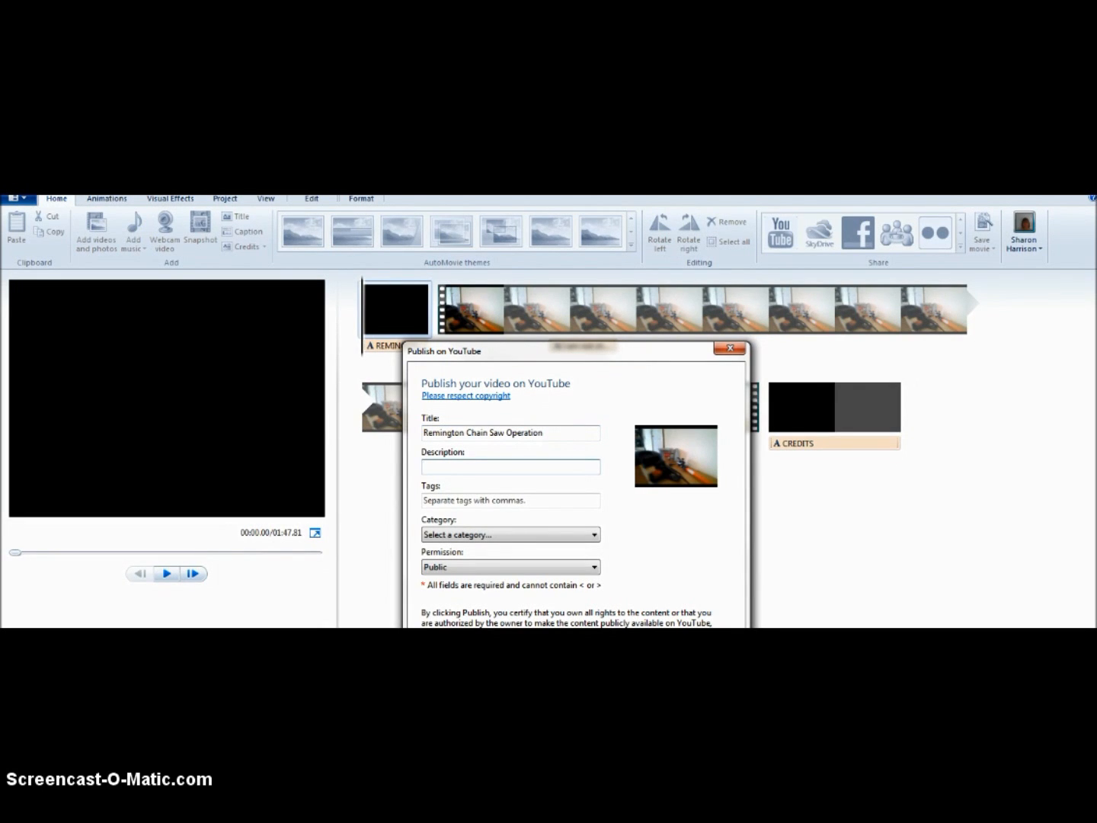
pyautogui.write('I show how to operate my chain saw')
# Tag the video with "chain saw, remington, sharpen, clean, operate," and set its category to Howto & Style
pyautogui.click(452, 500)
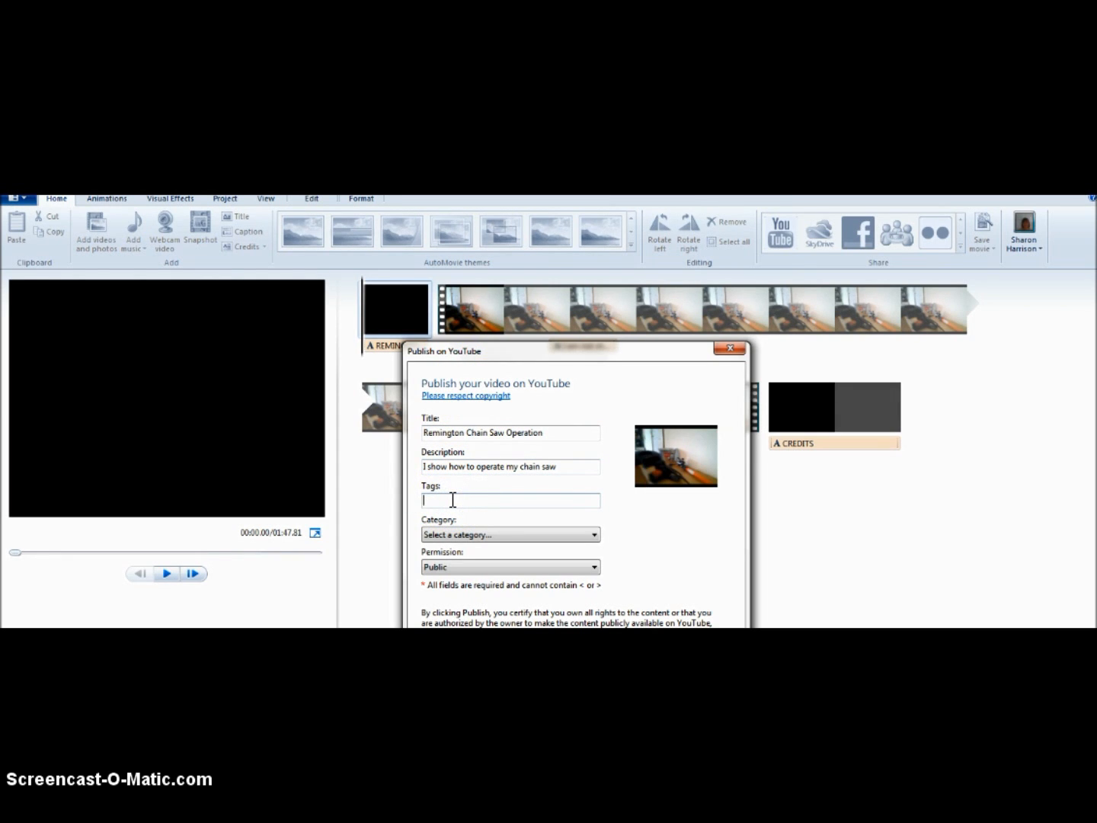
pyautogui.write('chain saw, remington, sharpen, clean, operate,')
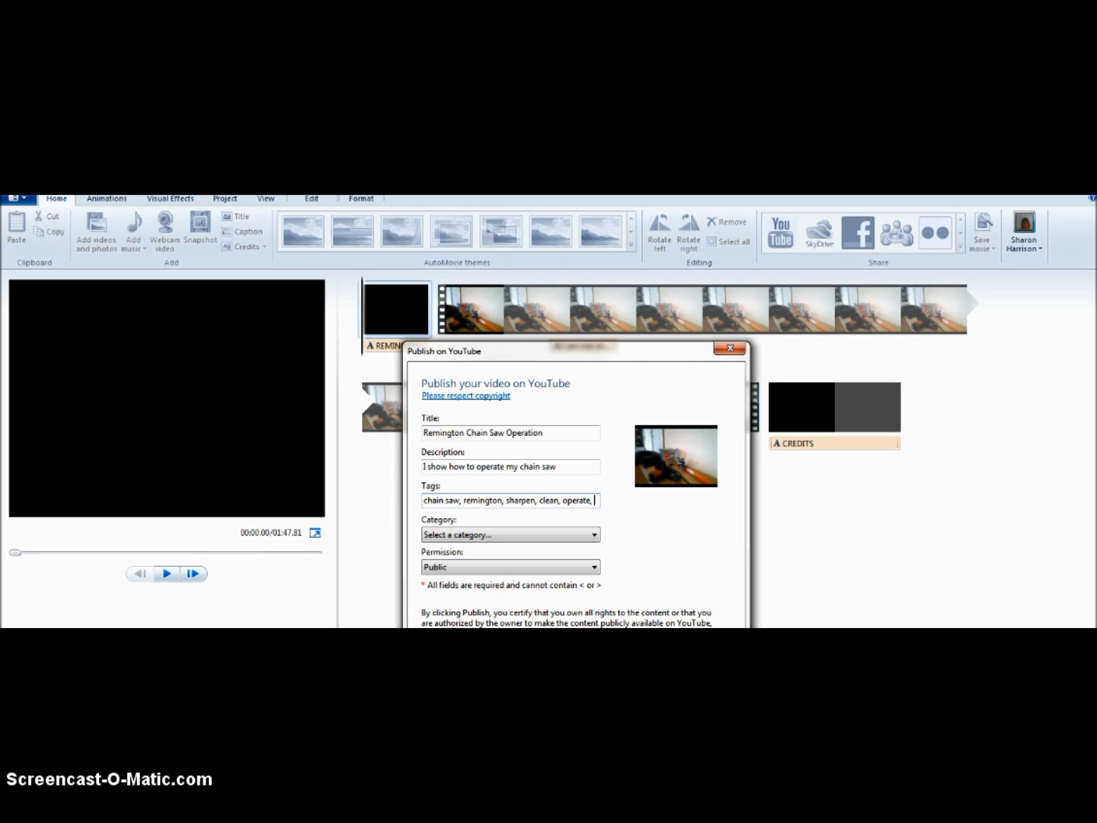
pyautogui.click(593, 534)
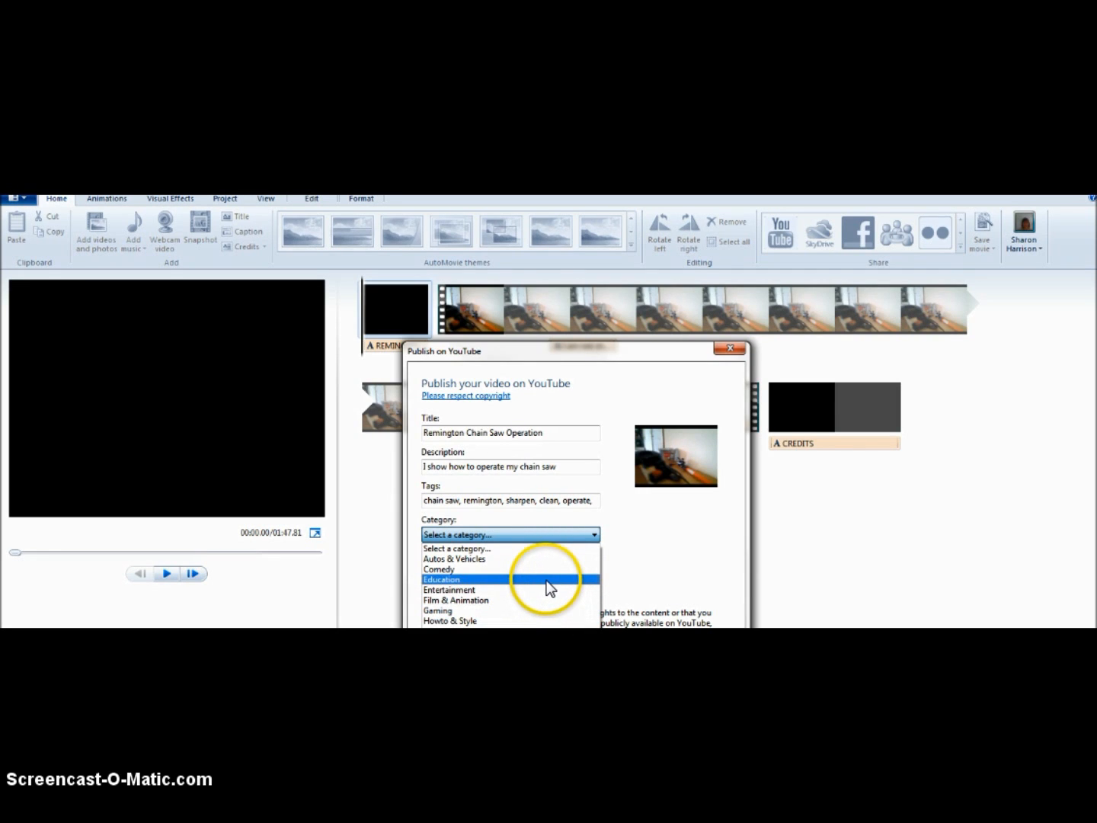
pyautogui.click(541, 620)
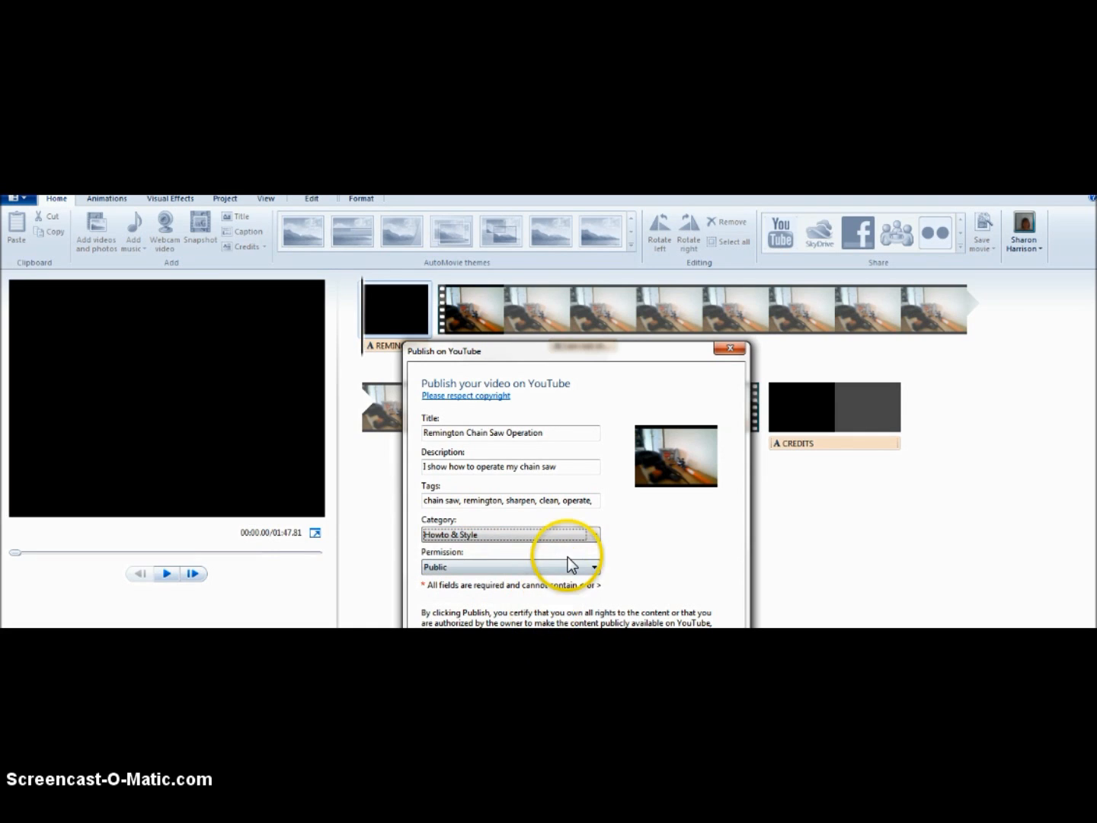
# Check the permission choices for the YouTube video, keep Public, and cancel the publishing
pyautogui.click(593, 567)
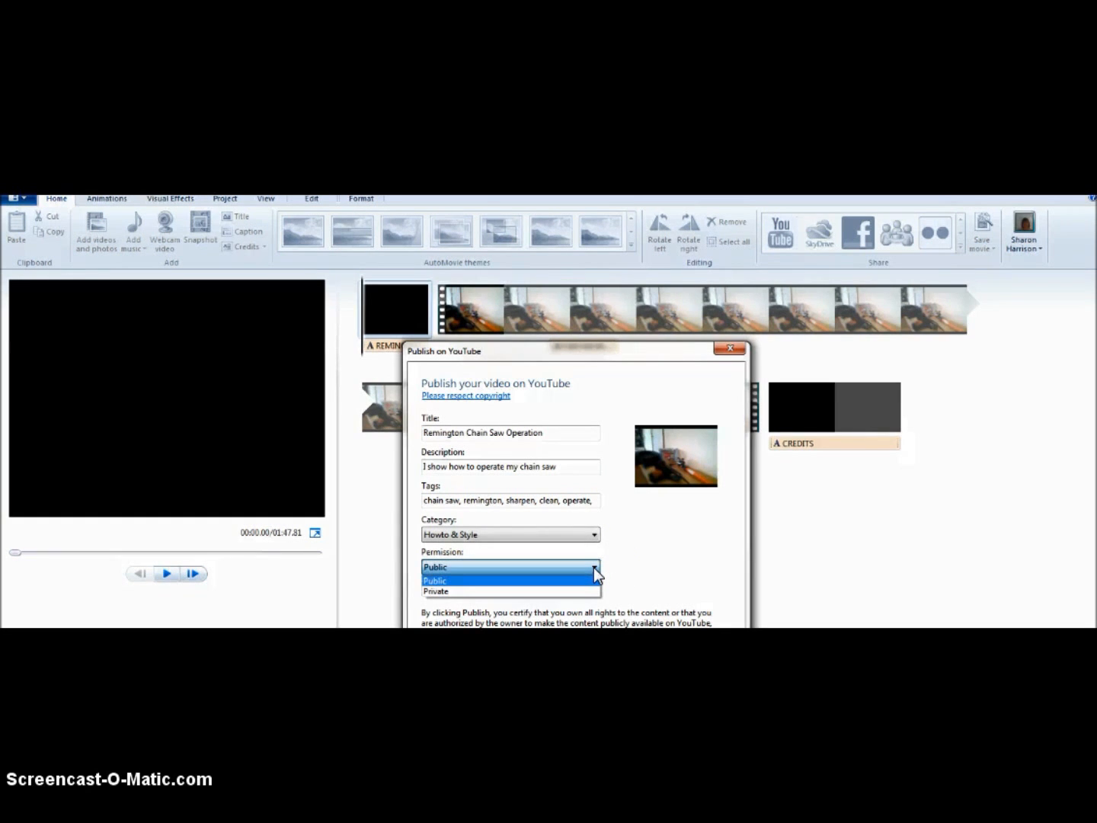
pyautogui.click(593, 568)
pyautogui.moveTo(638, 353); pyautogui.dragTo(640, 229)
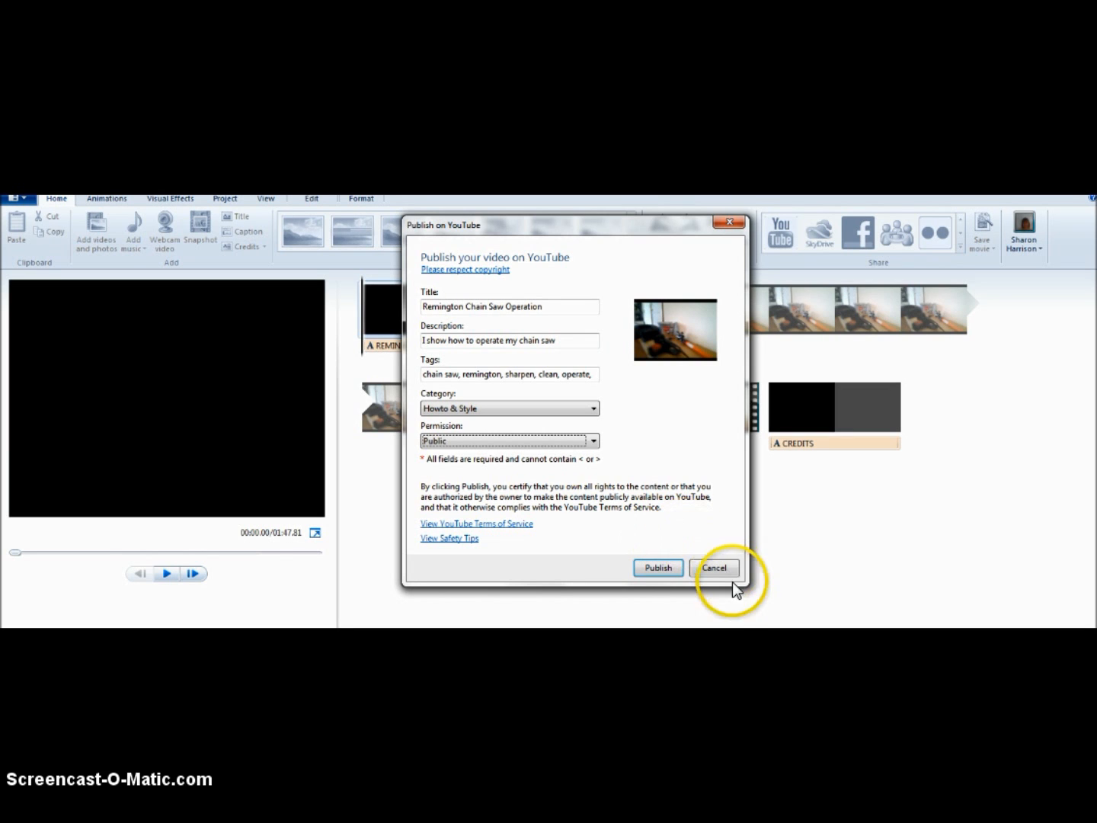
pyautogui.click(713, 567)
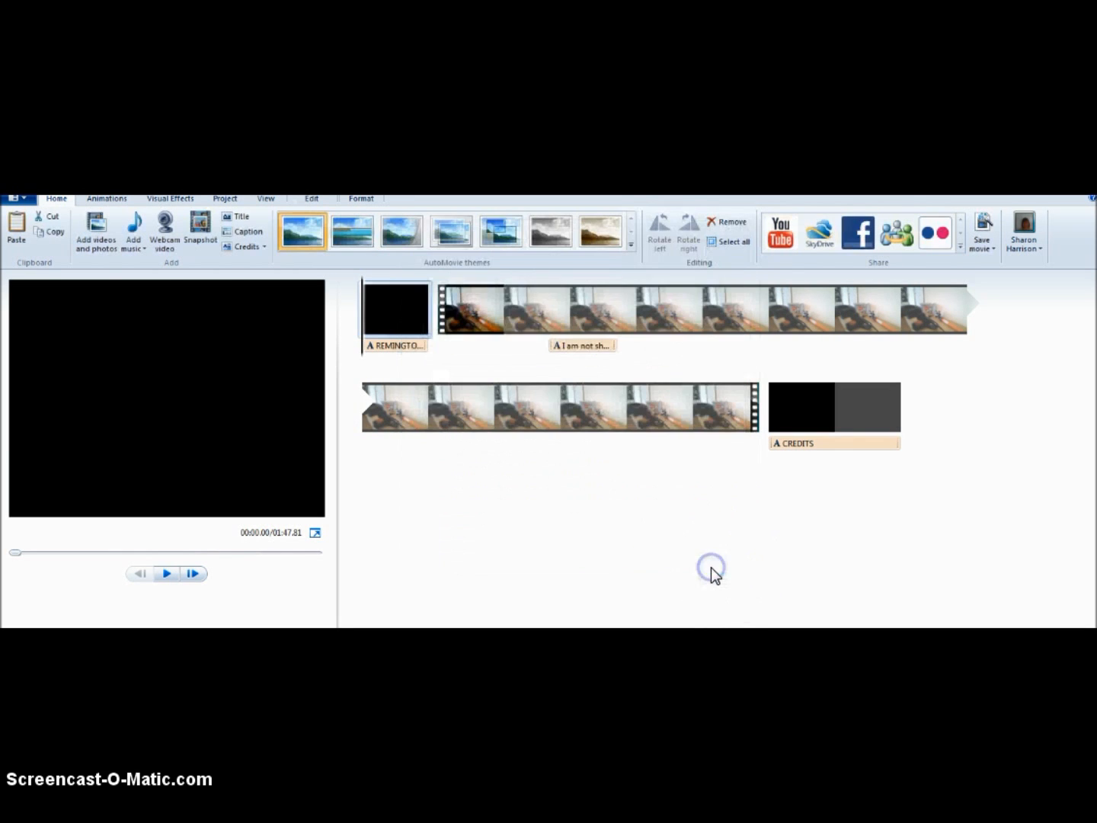
pyautogui.click(620, 532)
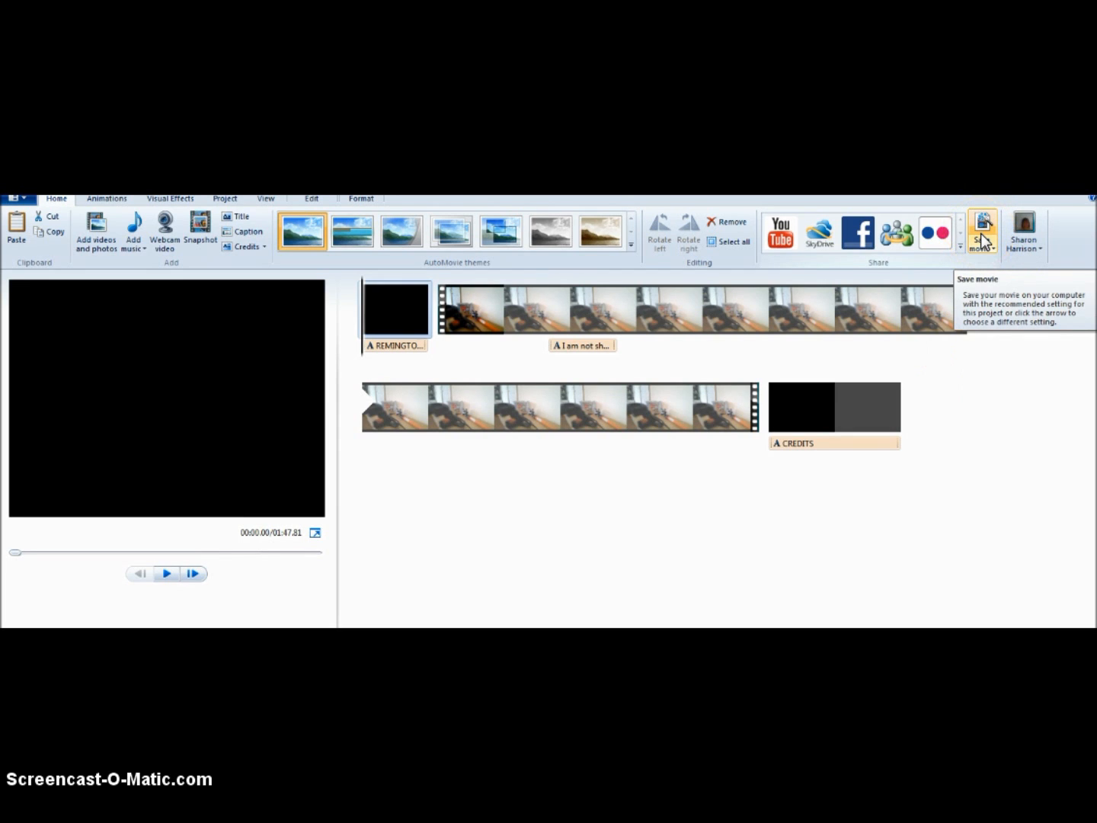
pyautogui.click(24, 200)
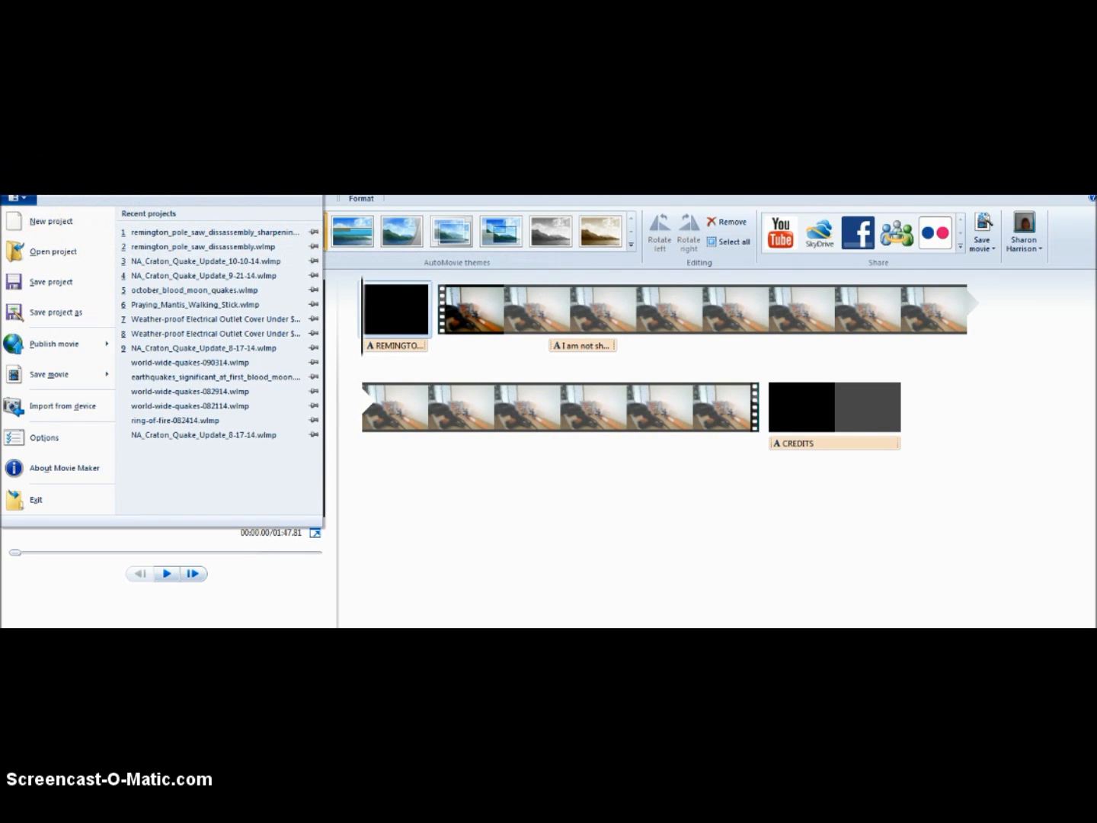
pyautogui.click(24, 196)
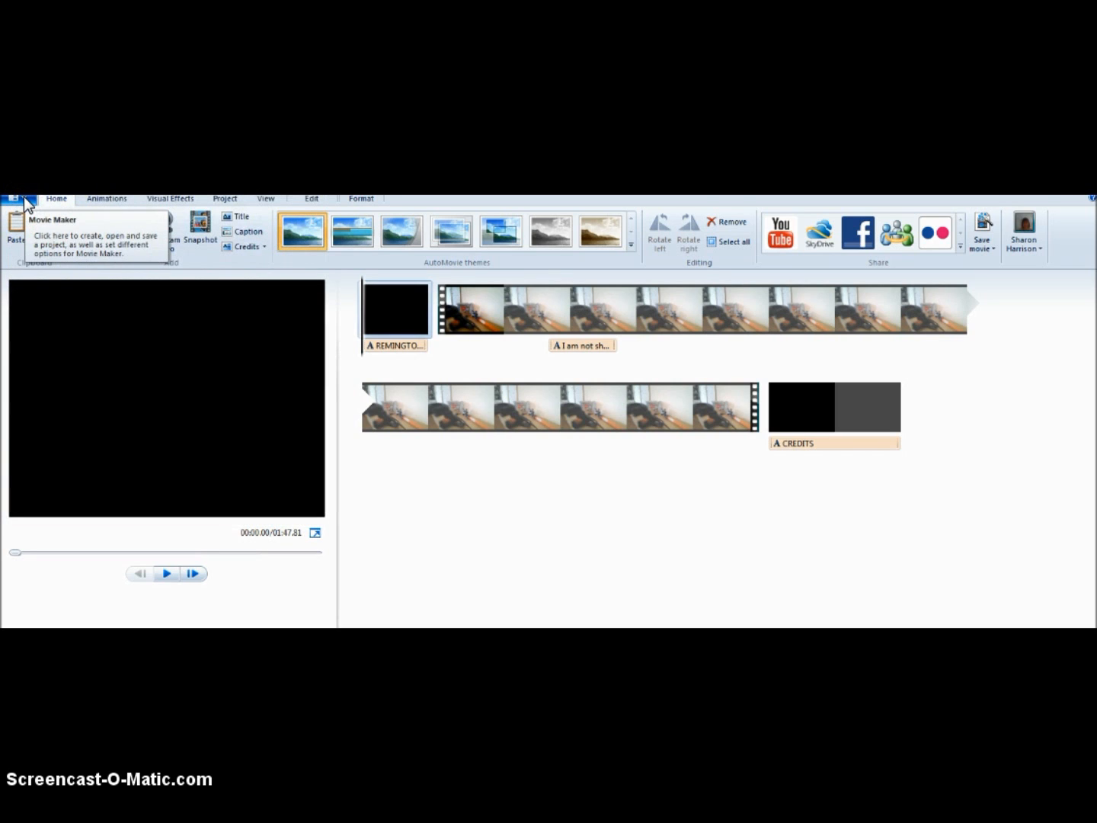